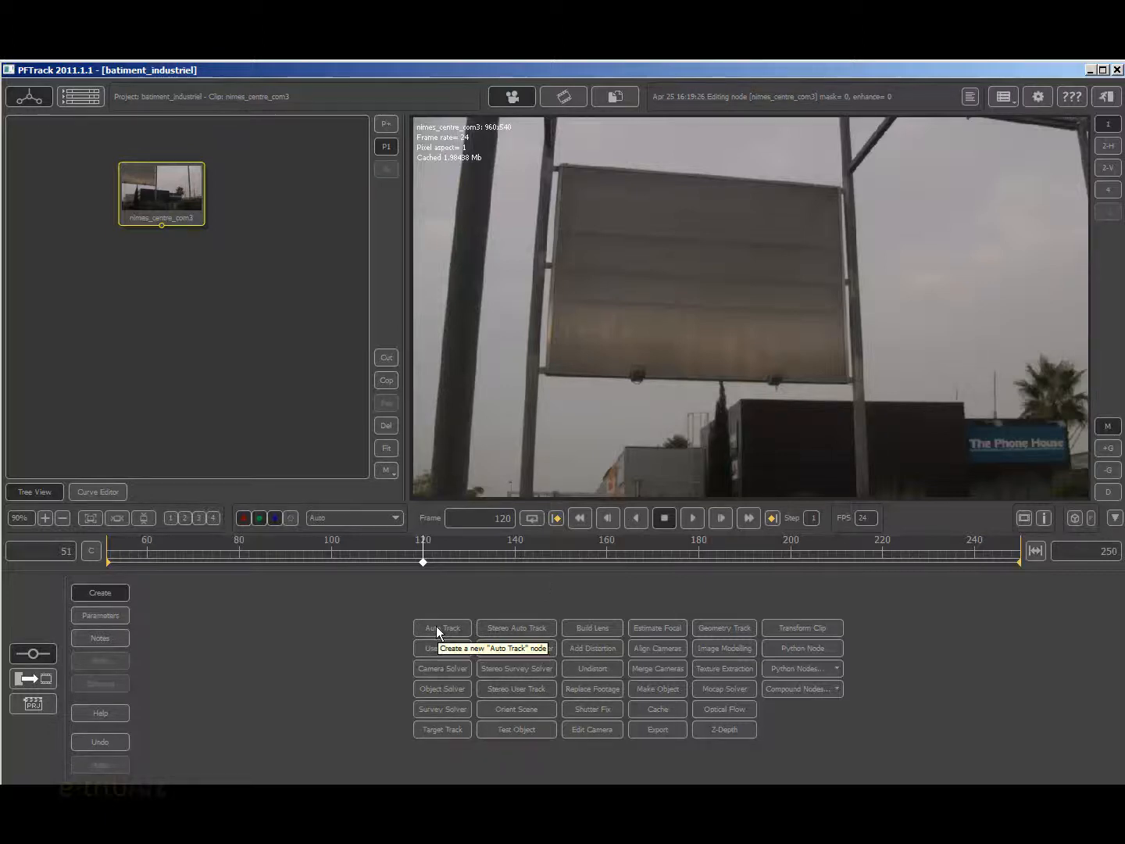
Add an Auto Track node to the nimes_centre_com3 clip and position it just below the clip in the tree
left_click(436, 627)
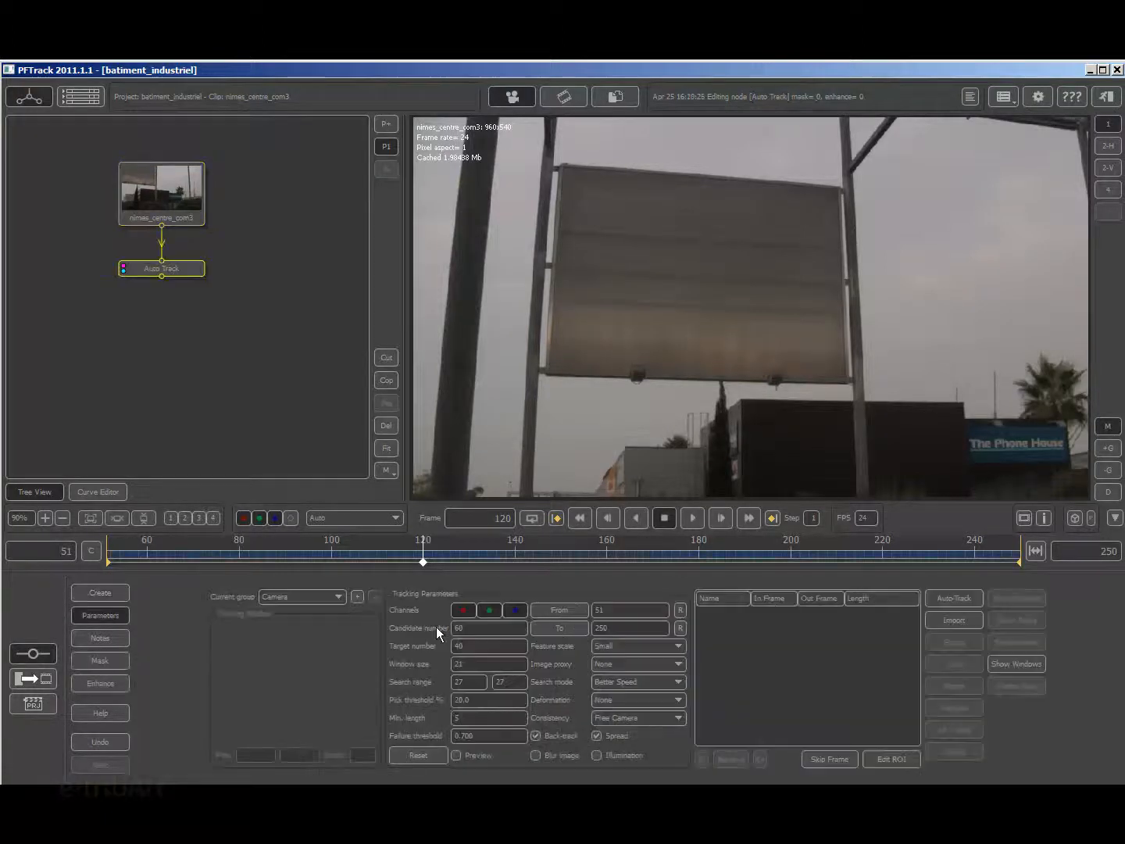
left_click_drag(179, 262, 182, 291)
left_click(174, 205)
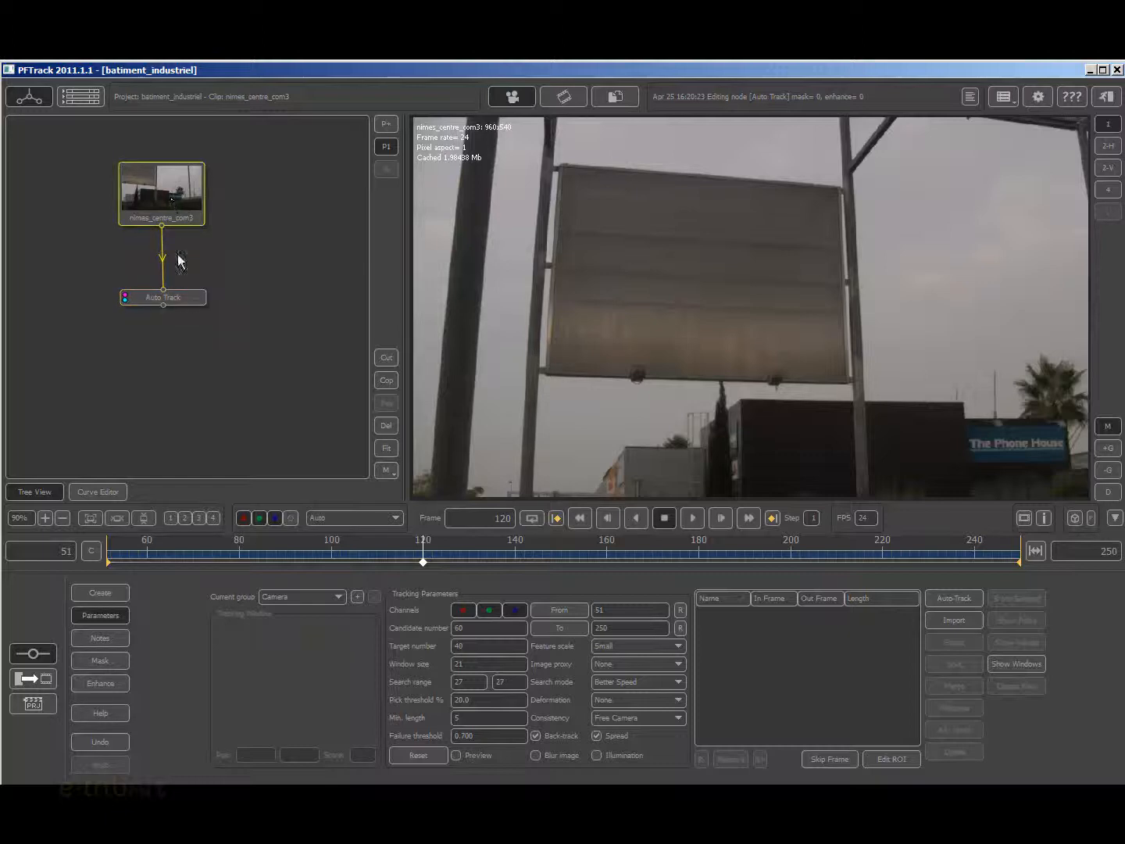
mouse_move(186, 299)
left_mouse_down()
mouse_move(188, 319)
mouse_move(176, 275)
mouse_move(186, 307)
left_mouse_up()
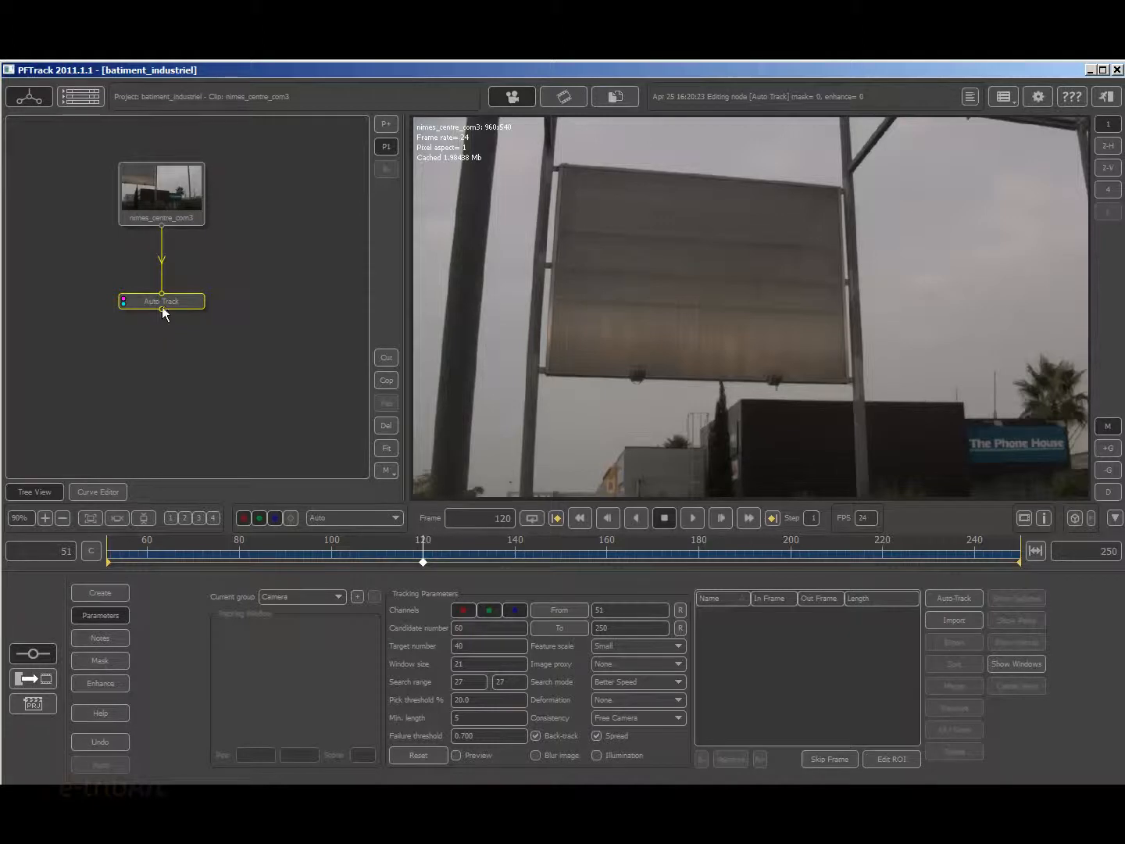
left_click_drag(168, 307, 165, 285)
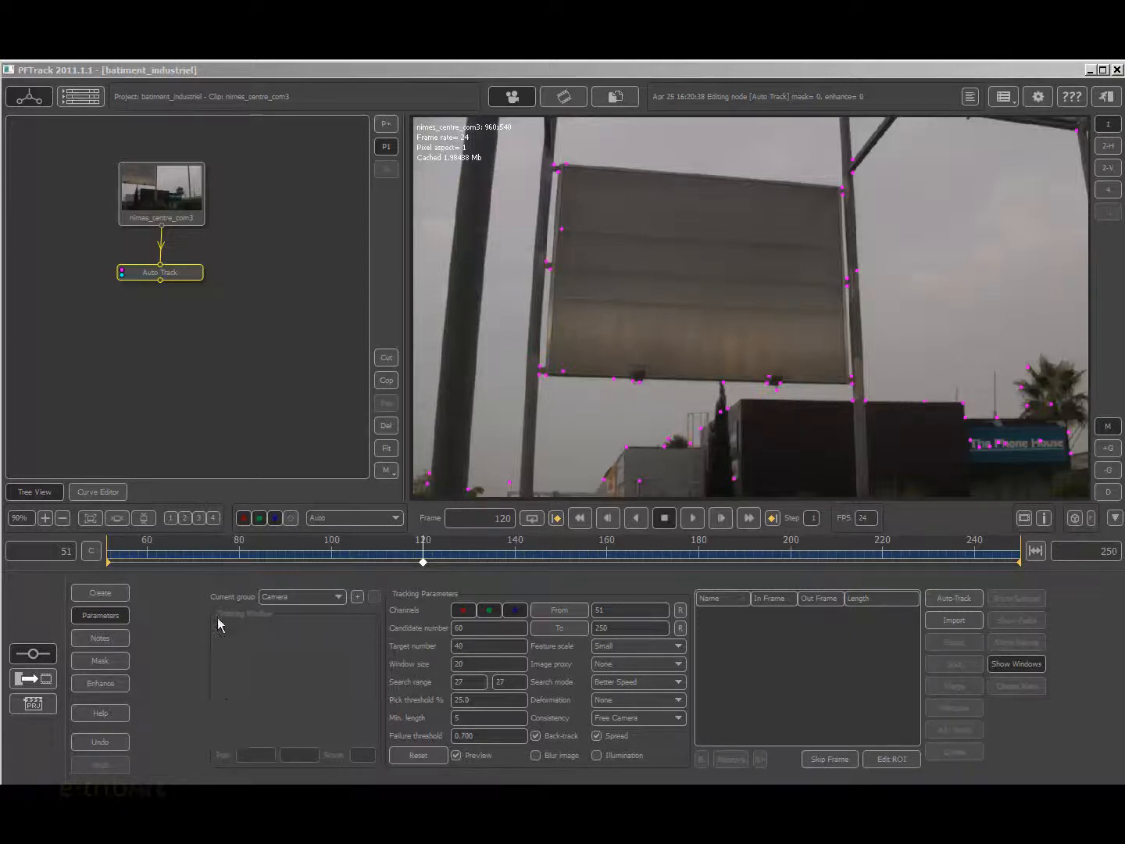
left_click(283, 599)
left_click(284, 598)
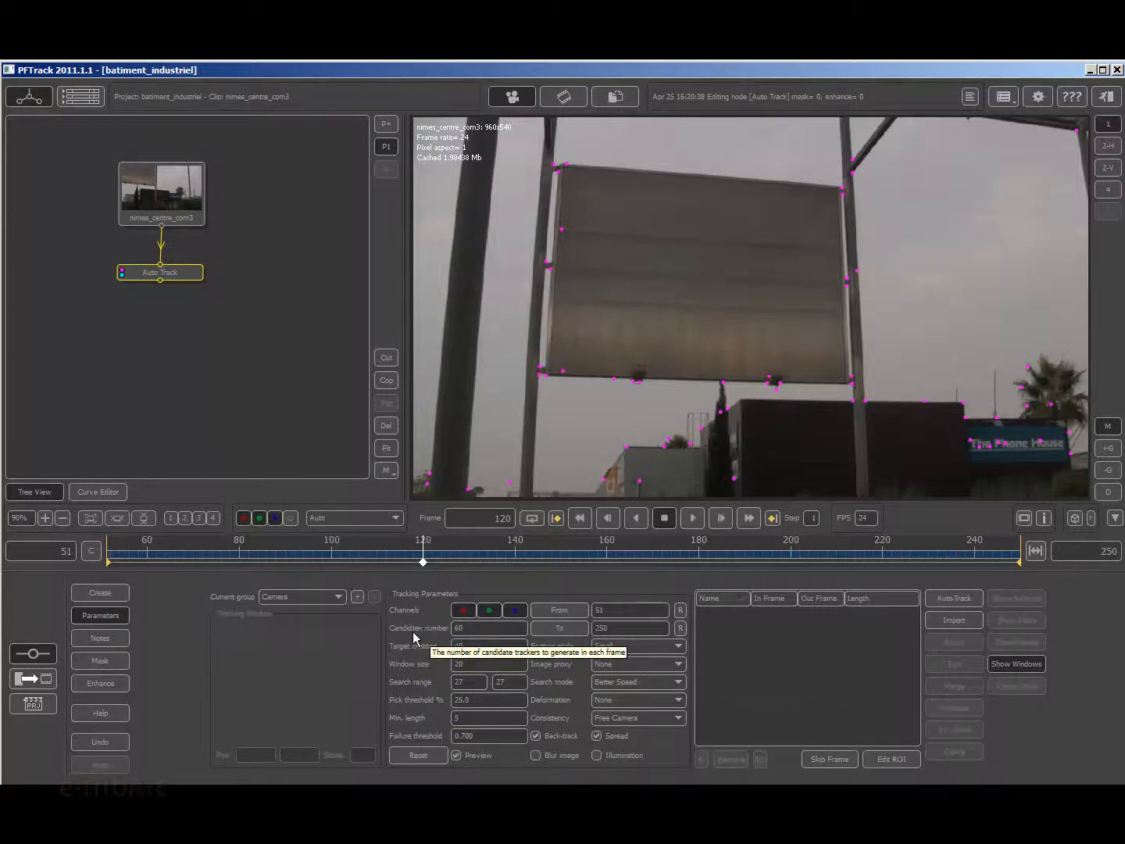
left_click(472, 628)
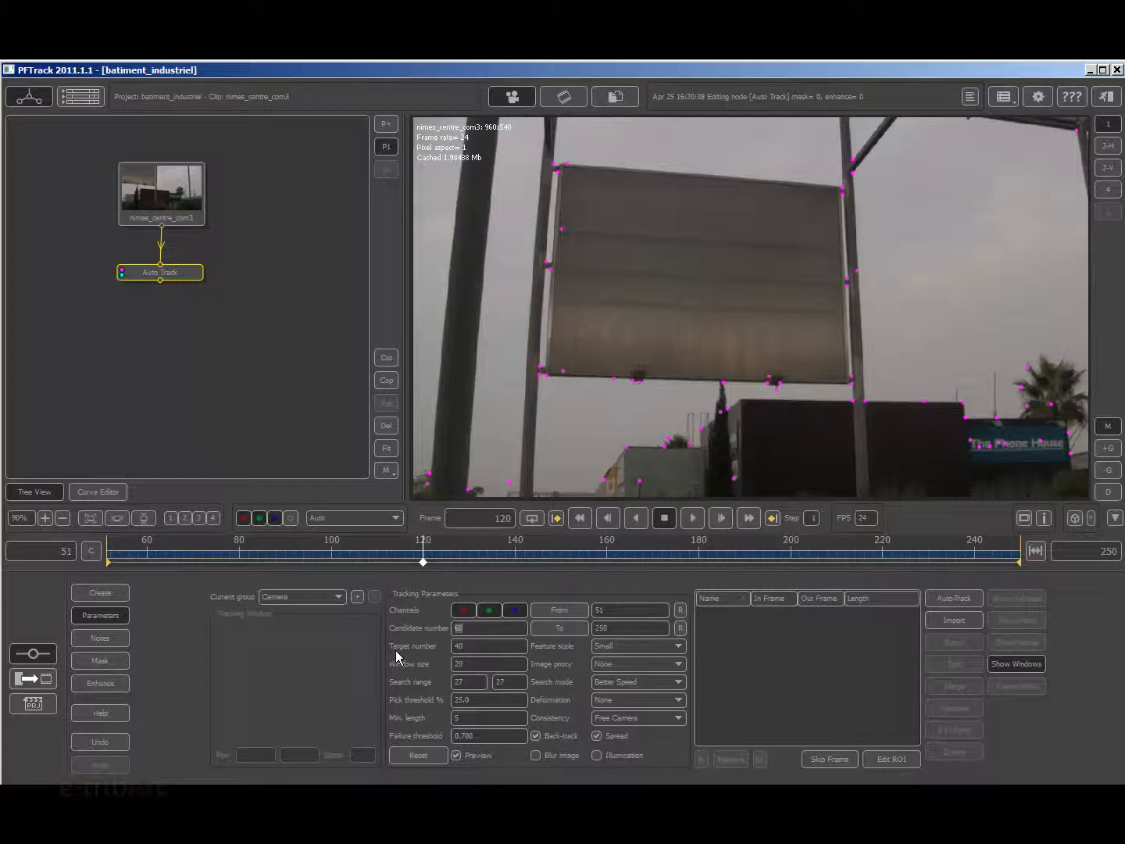
double_click(472, 646)
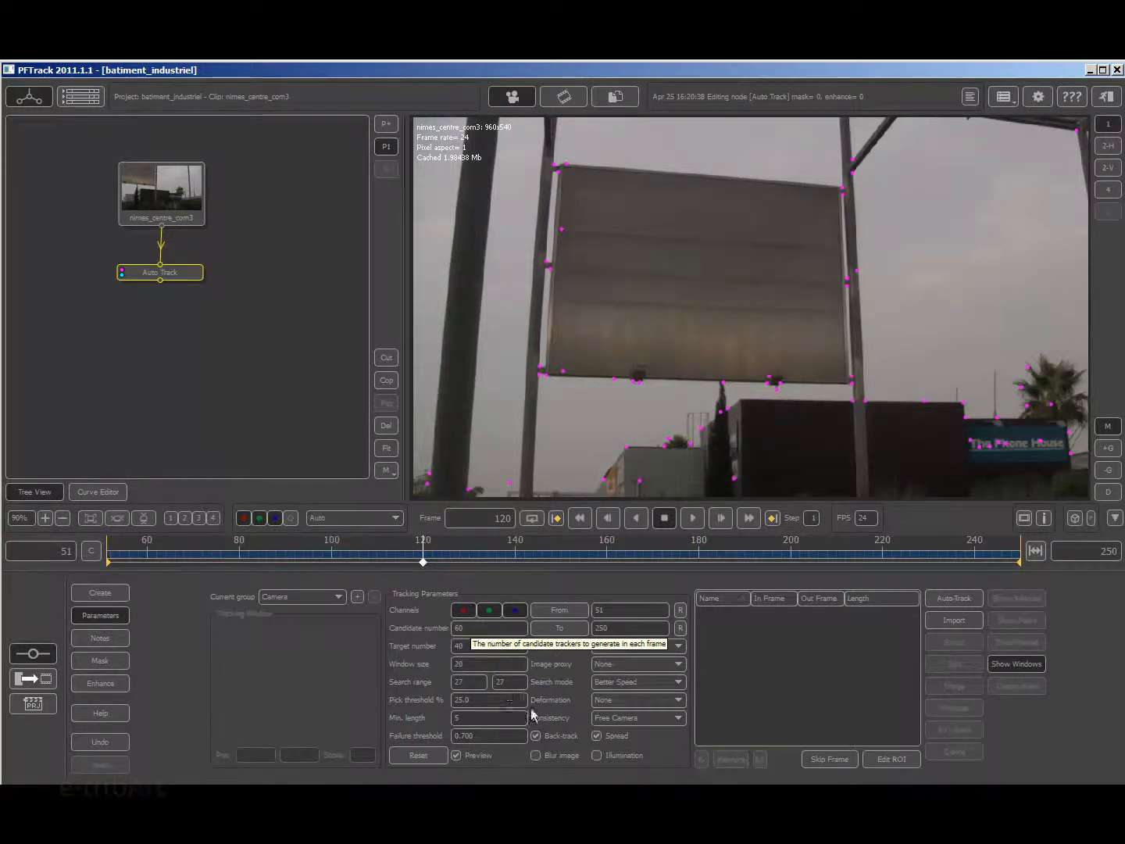
Check the previewed tracking features at frame 88 and switch off the tracker window display
left_click(455, 756)
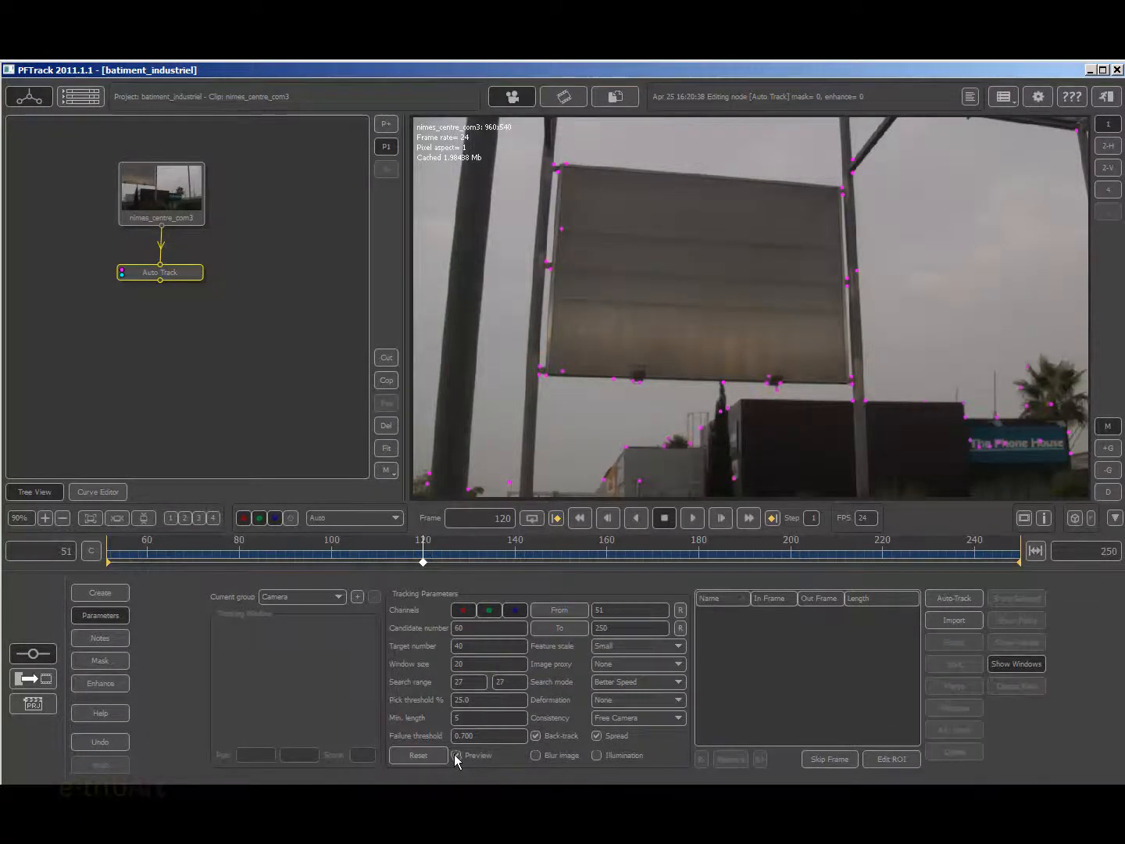
left_click(456, 756)
left_click_drag(423, 560, 277, 594)
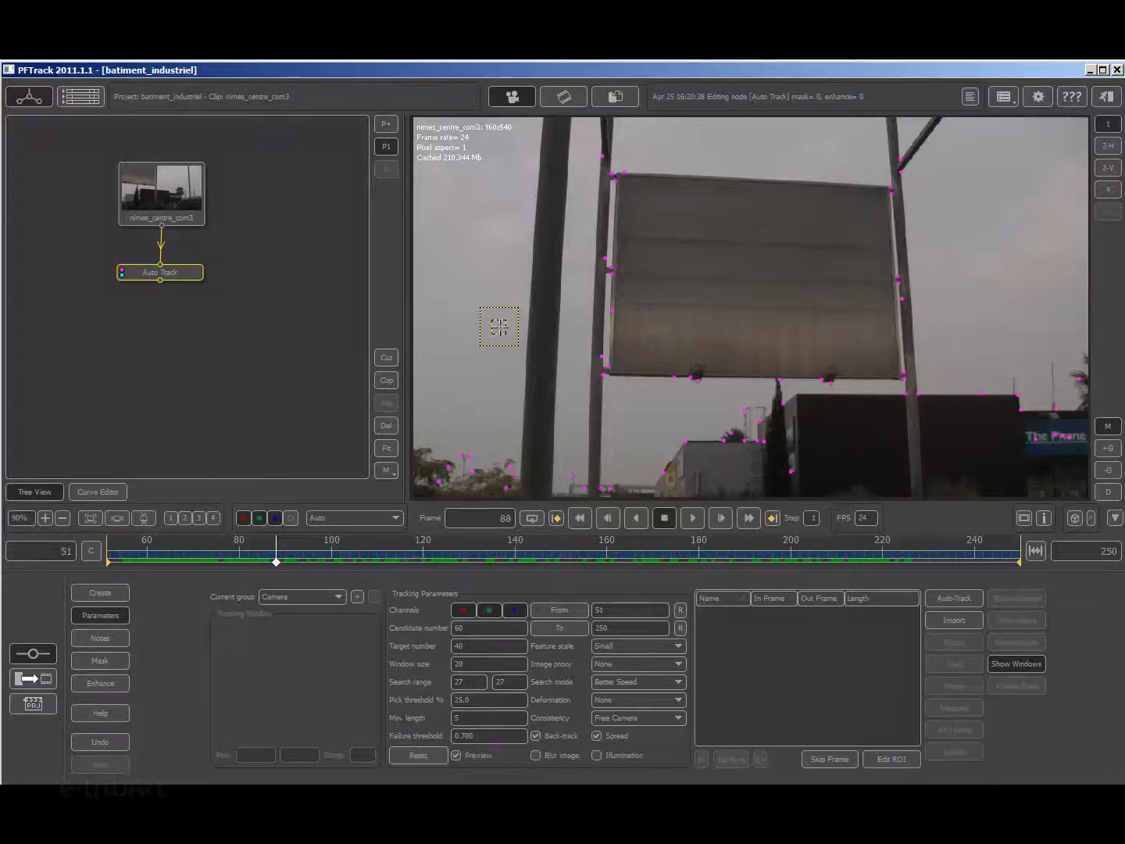
left_click(1017, 664)
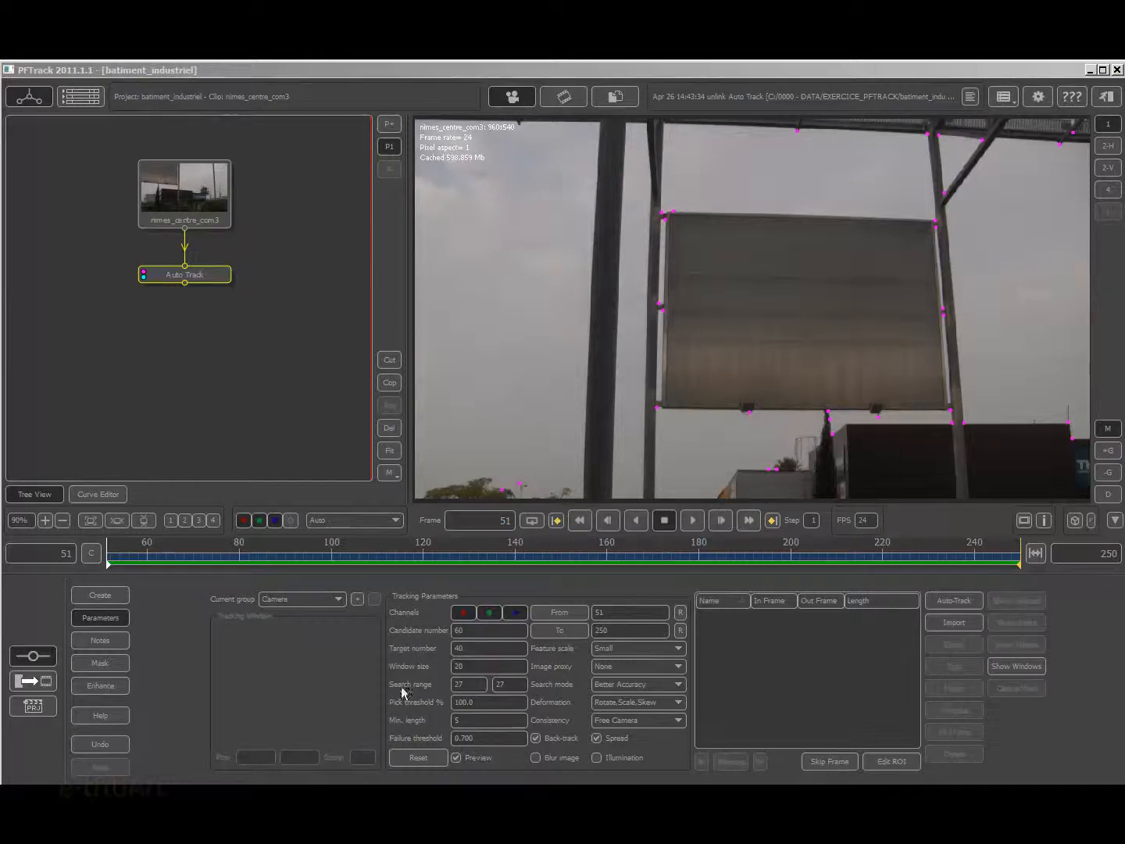
Set the Auto Track pick threshold to 10.0 %, trying the extremes 0.0 and 100.0 on the way
left_click(478, 701)
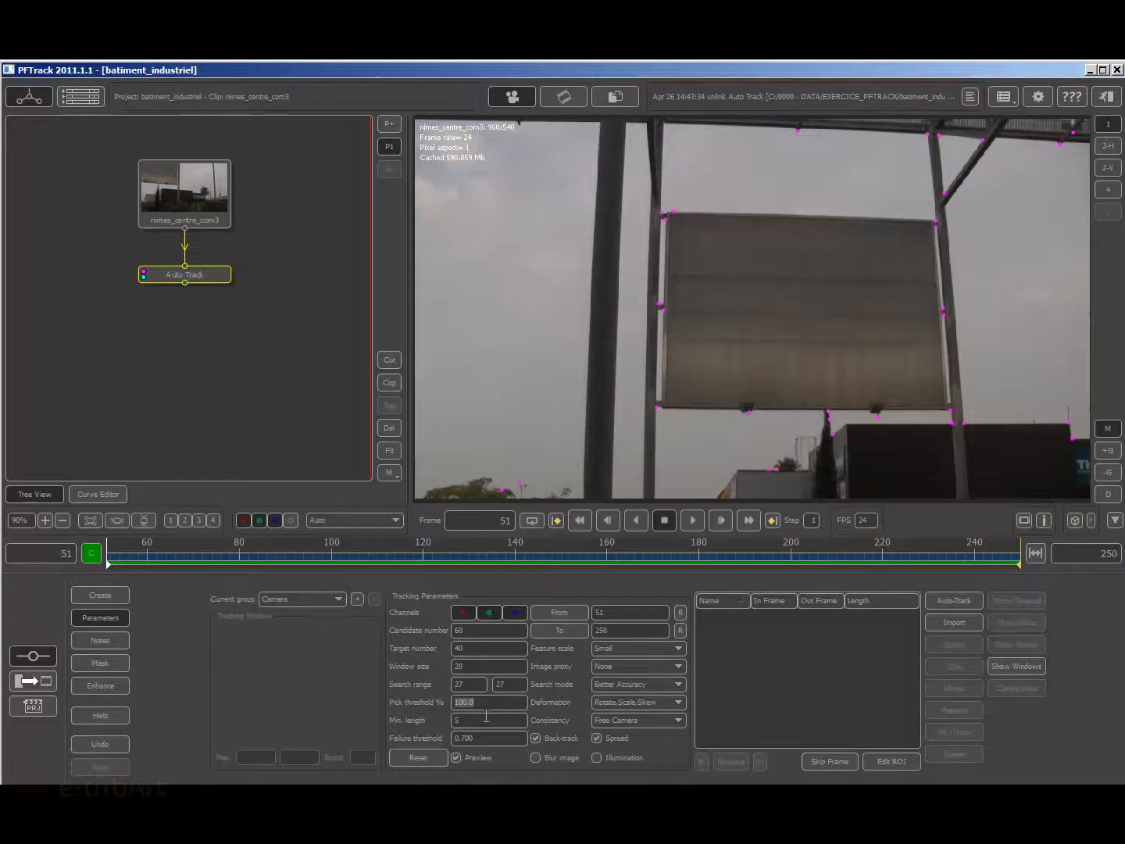
type("0.0100.0")
double_click(482, 701)
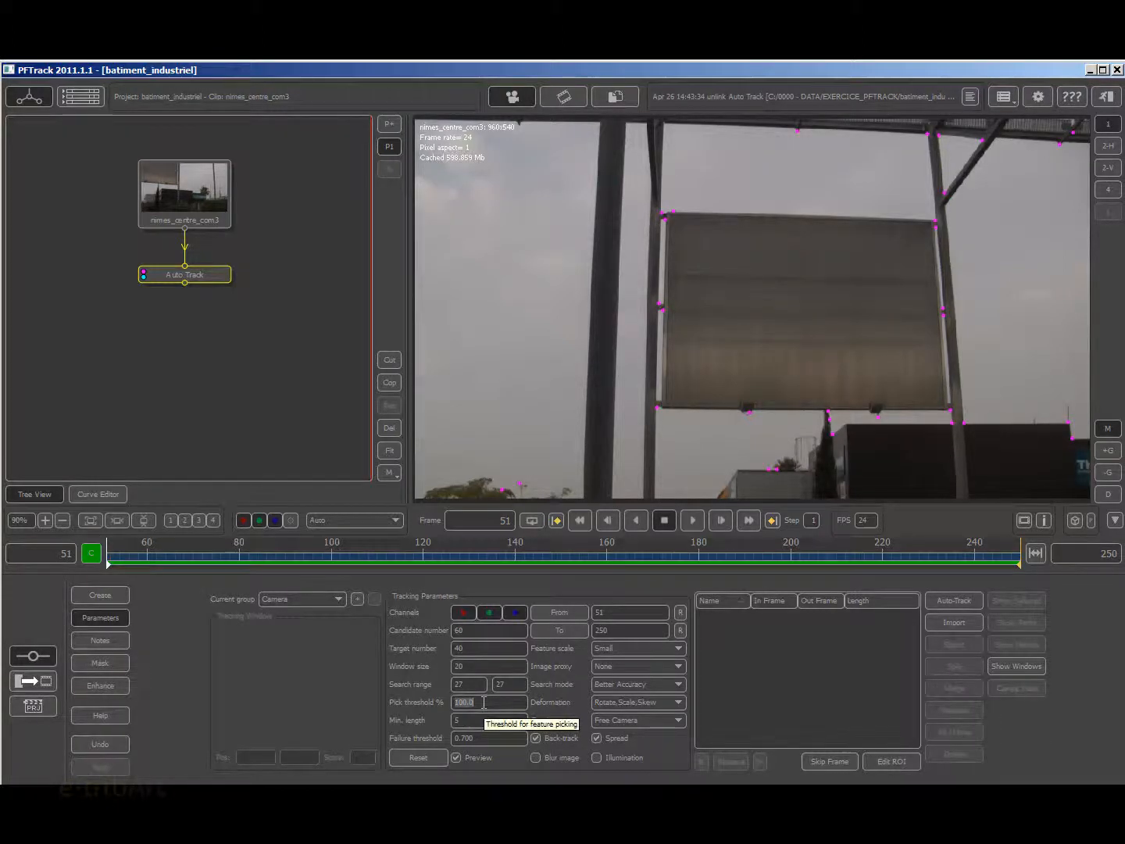
type("10.0")
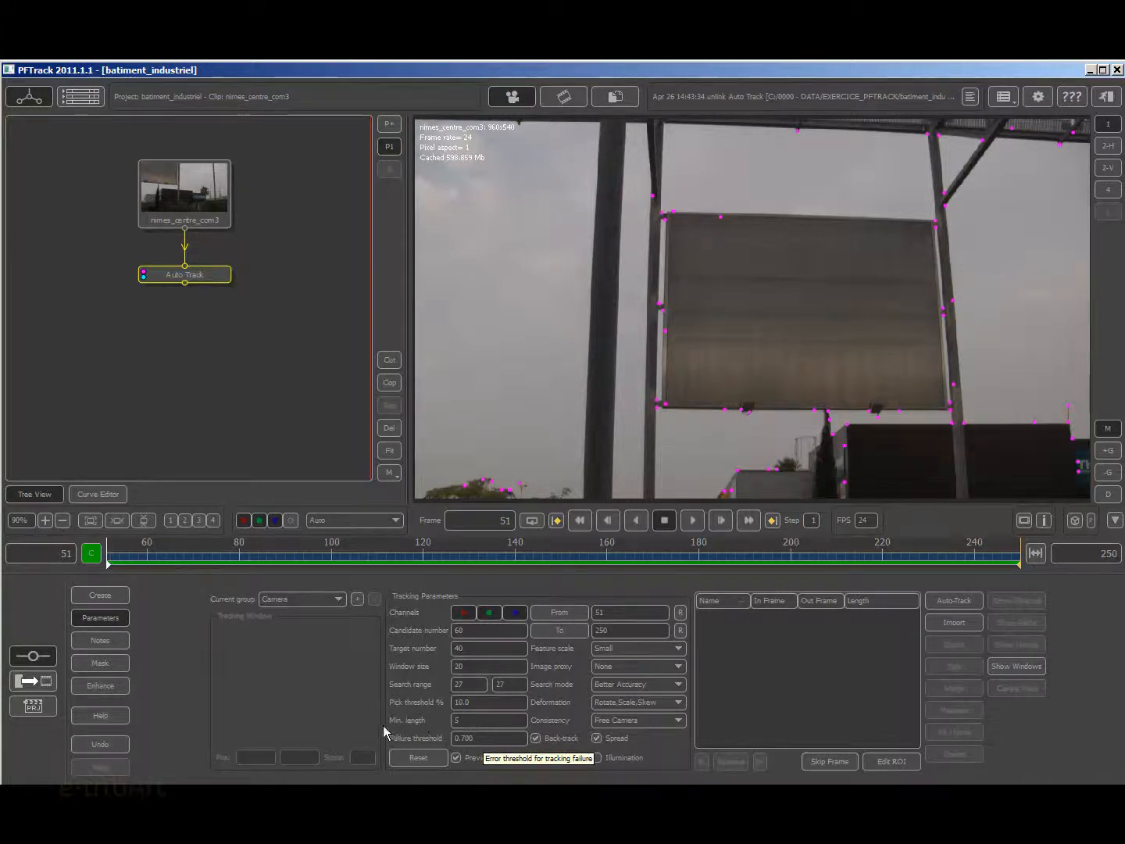
Set the minimum track length to 20 frames
double_click(471, 721)
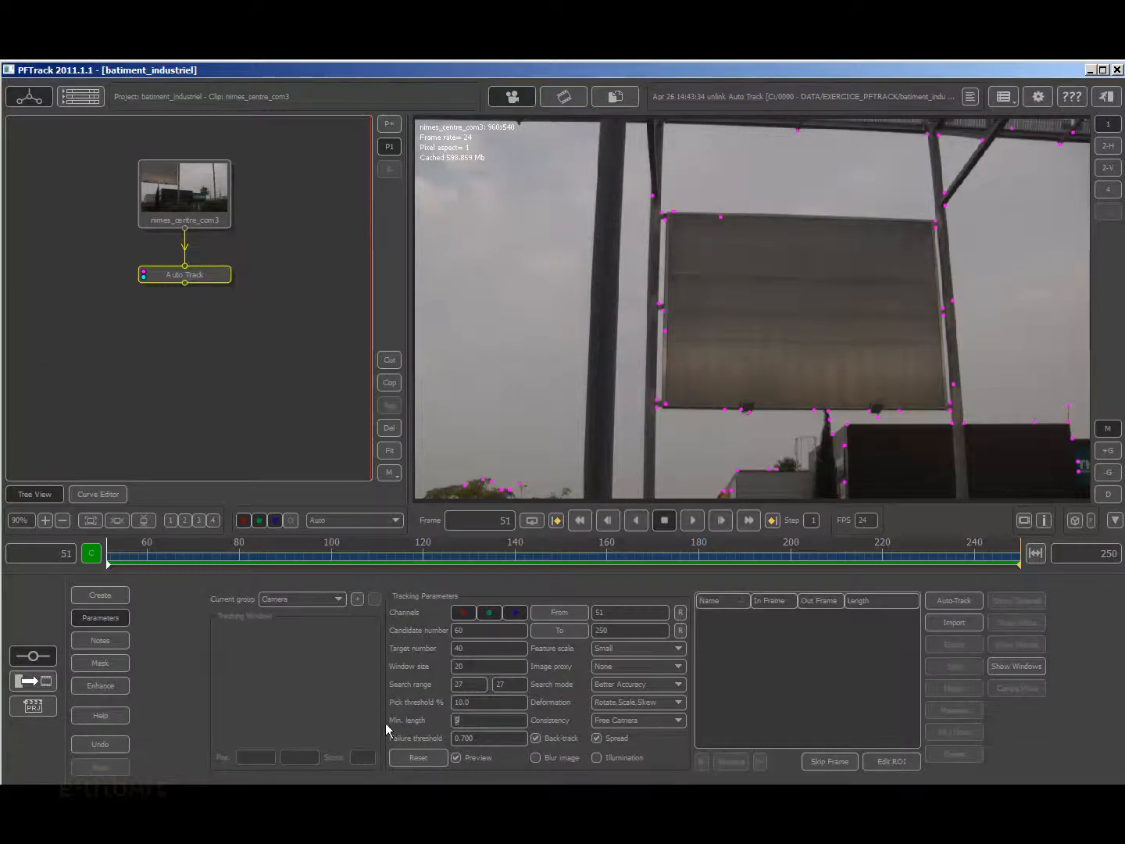
double_click(471, 720)
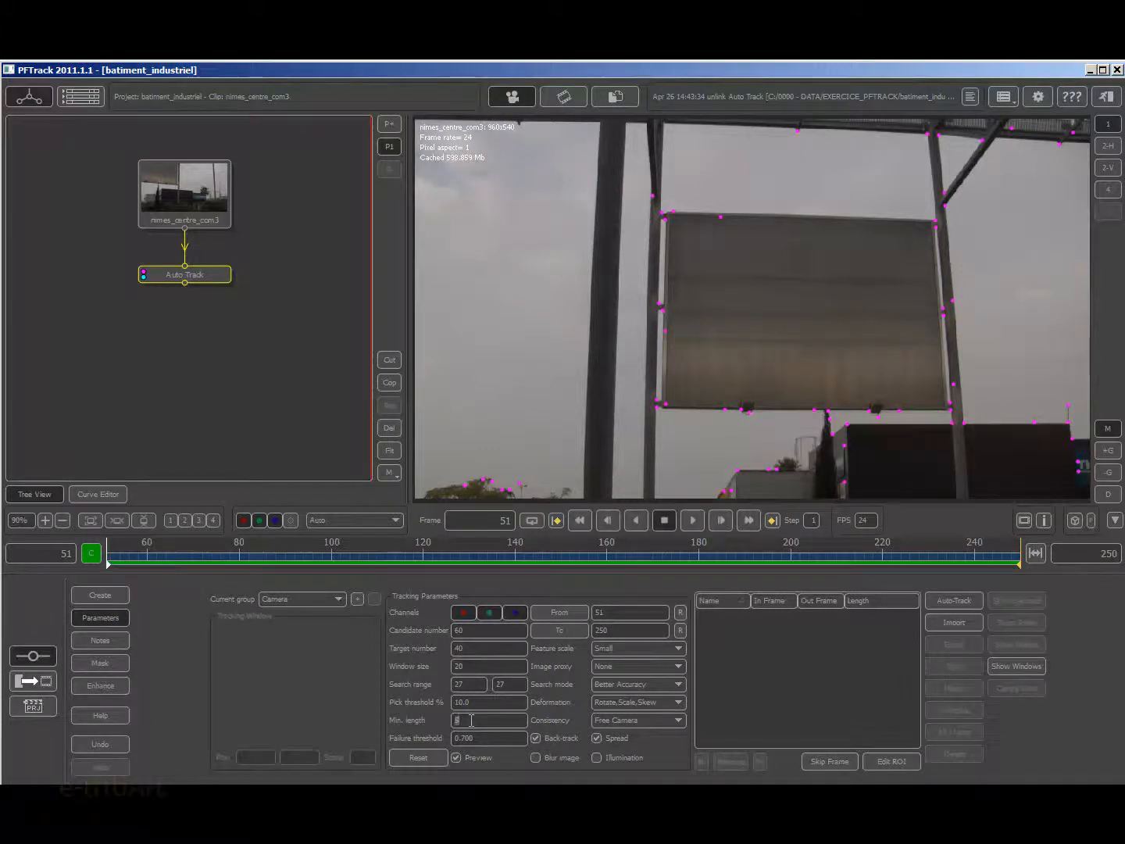
type("8")
type("0")
double_click(479, 720)
Set the failure threshold to 0.800 and run the automatic feature tracking
left_click(493, 737)
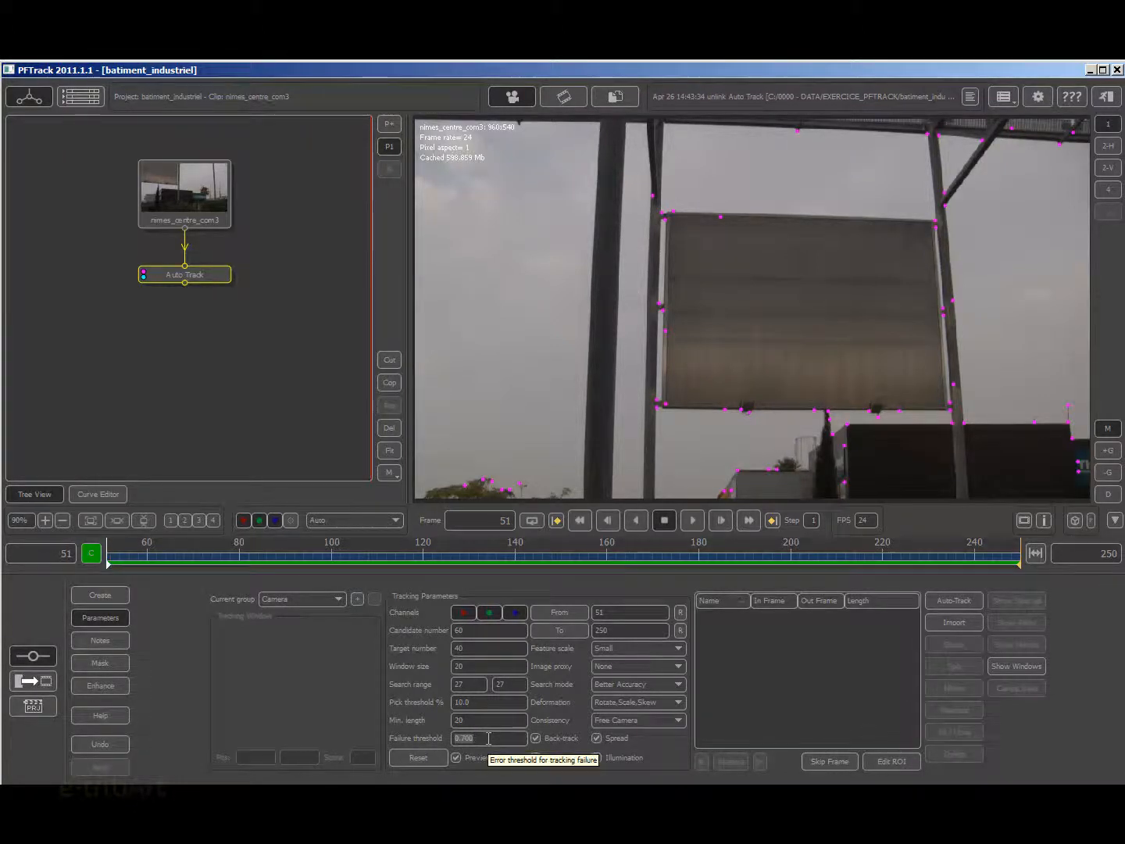
left_click_drag(464, 737, 533, 737)
left_click(535, 737)
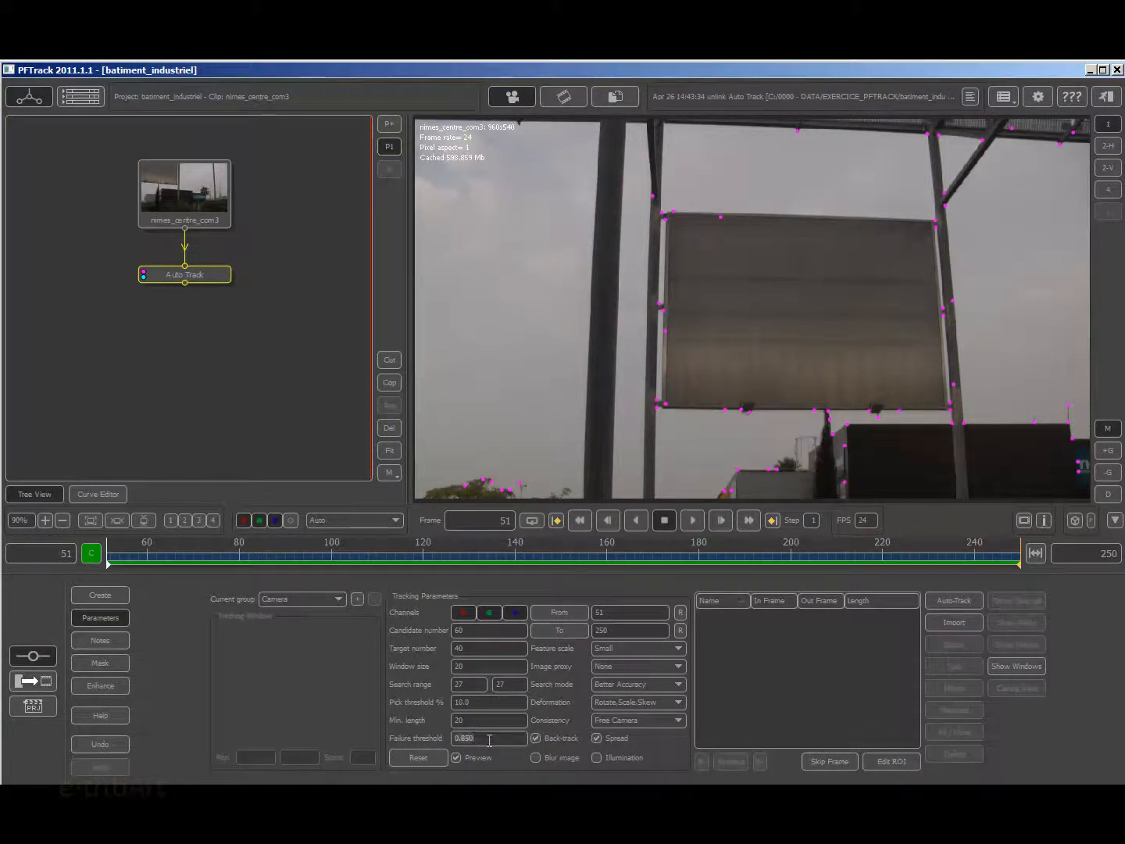
key("BackSpace")
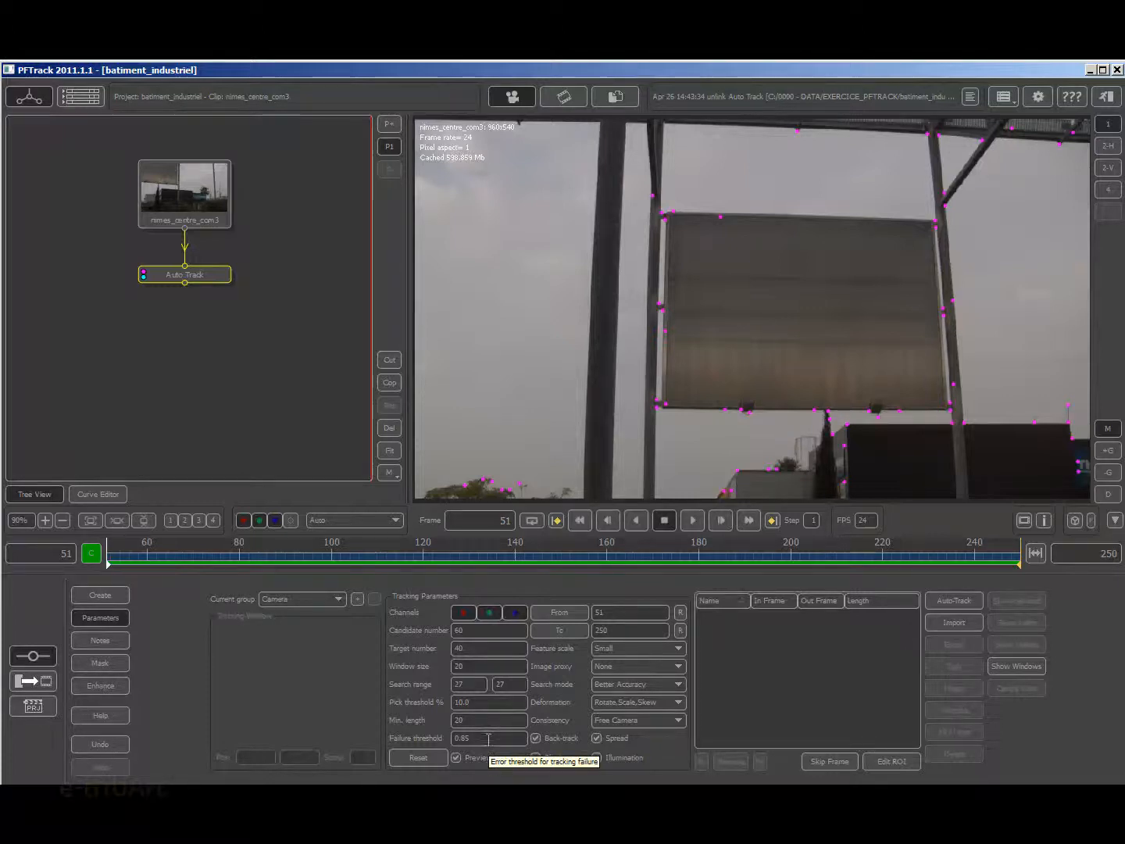
double_click(488, 739)
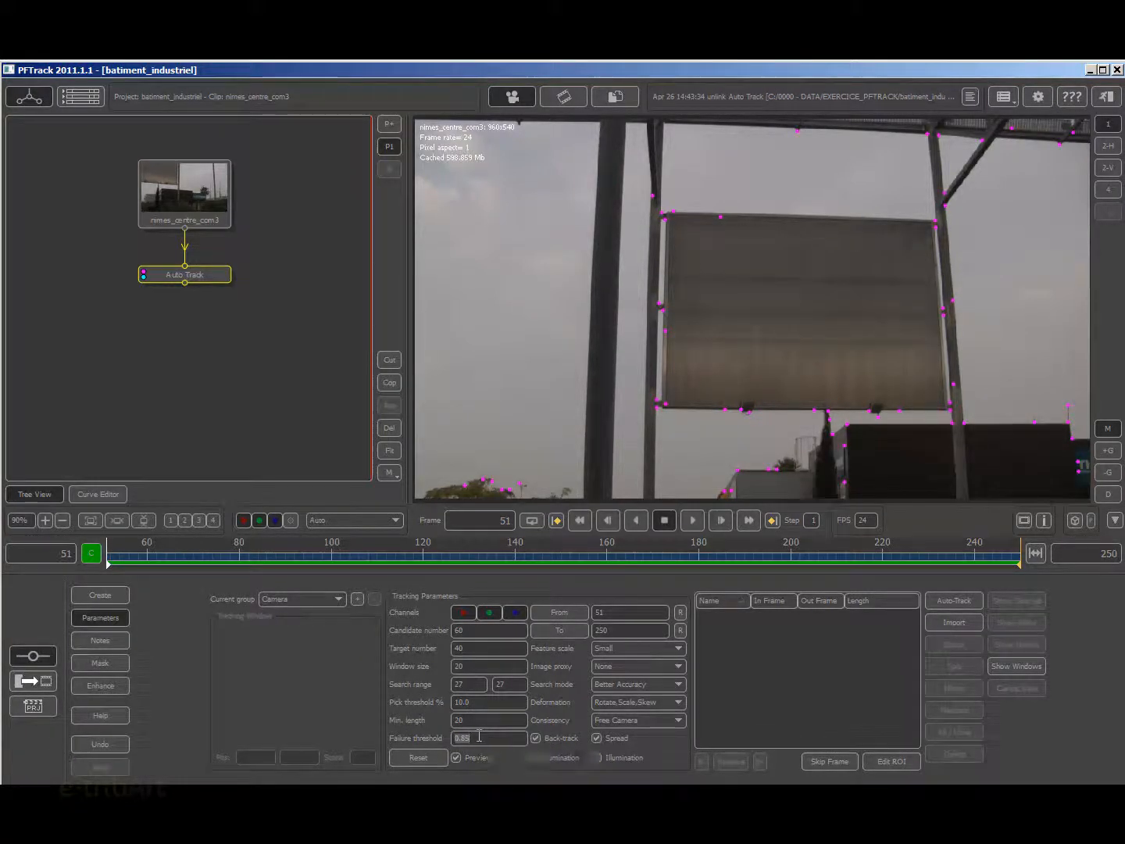
type("0.75")
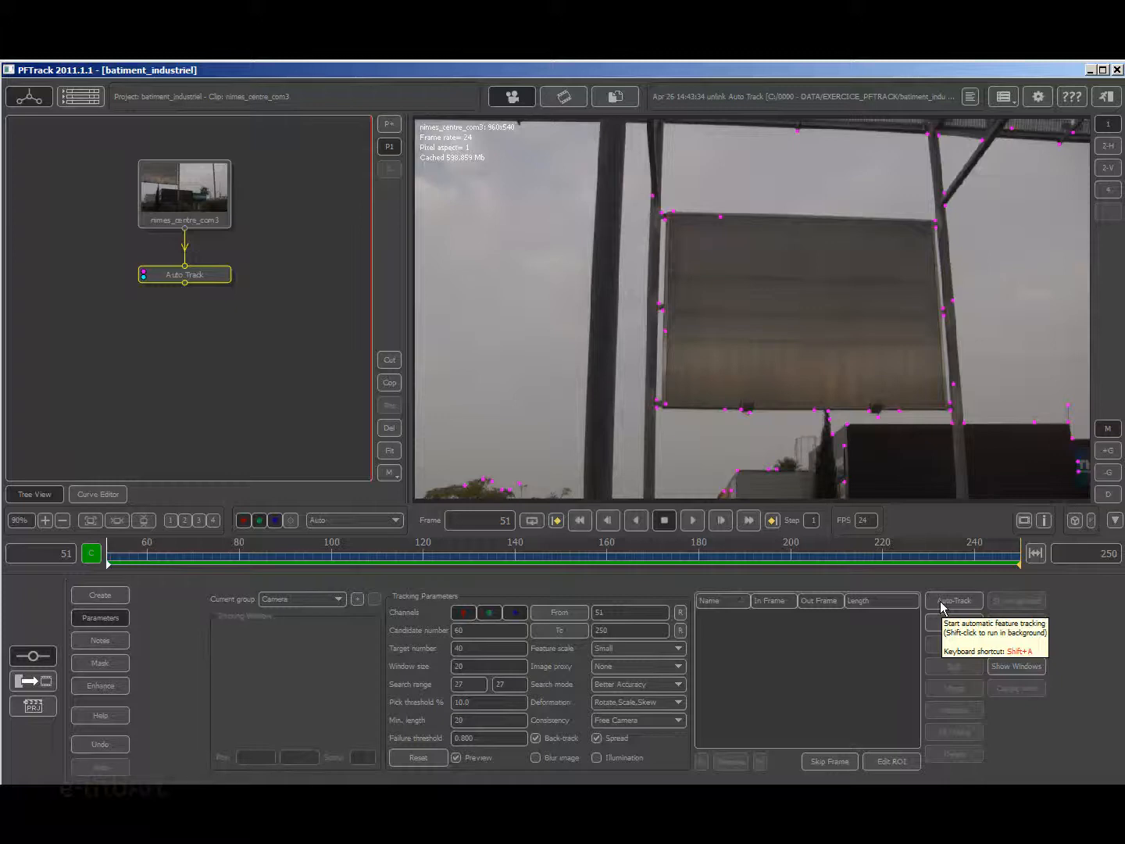
left_click(941, 606)
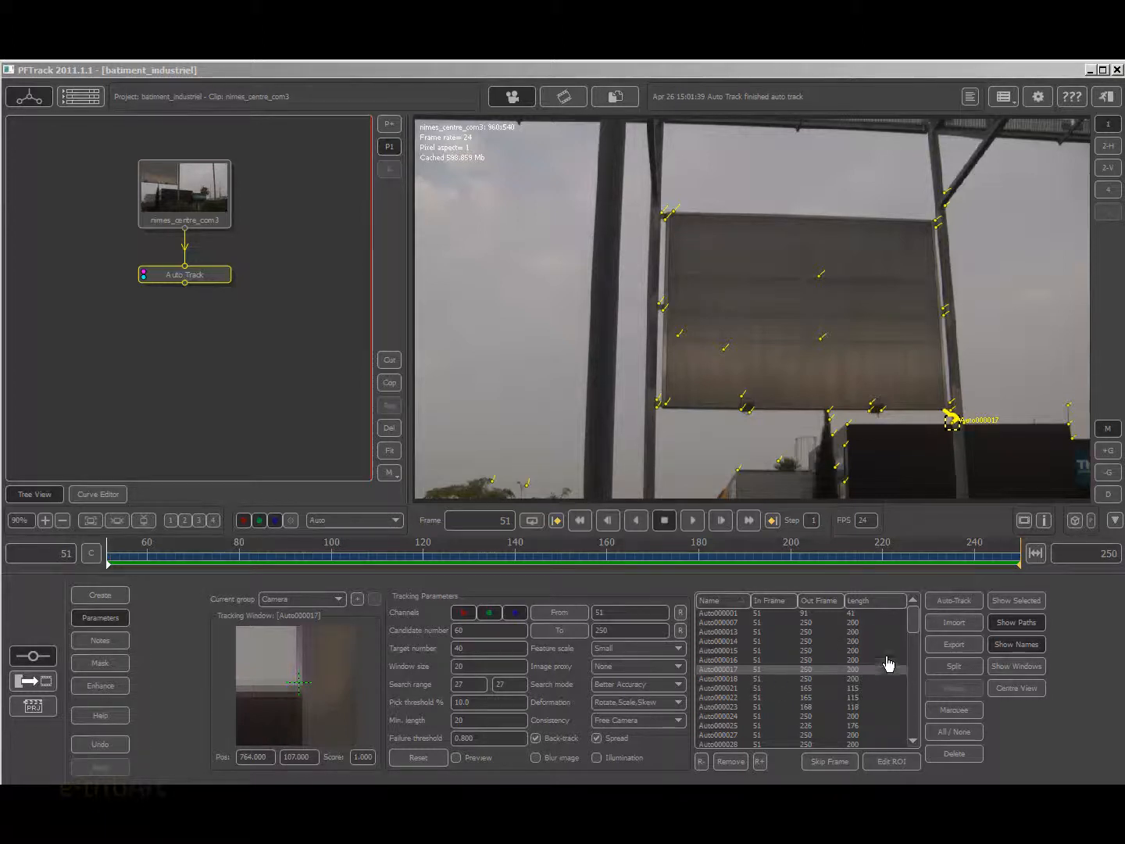
Highlight trackers Auto000007 through Auto000018 and look through the whole tracker list for in frames, out frames and lengths
mouse_move(918, 631)
left_mouse_down()
mouse_move(911, 735)
mouse_move(927, 666)
mouse_move(918, 622)
mouse_move(923, 733)
mouse_move(932, 686)
mouse_move(929, 628)
left_mouse_up()
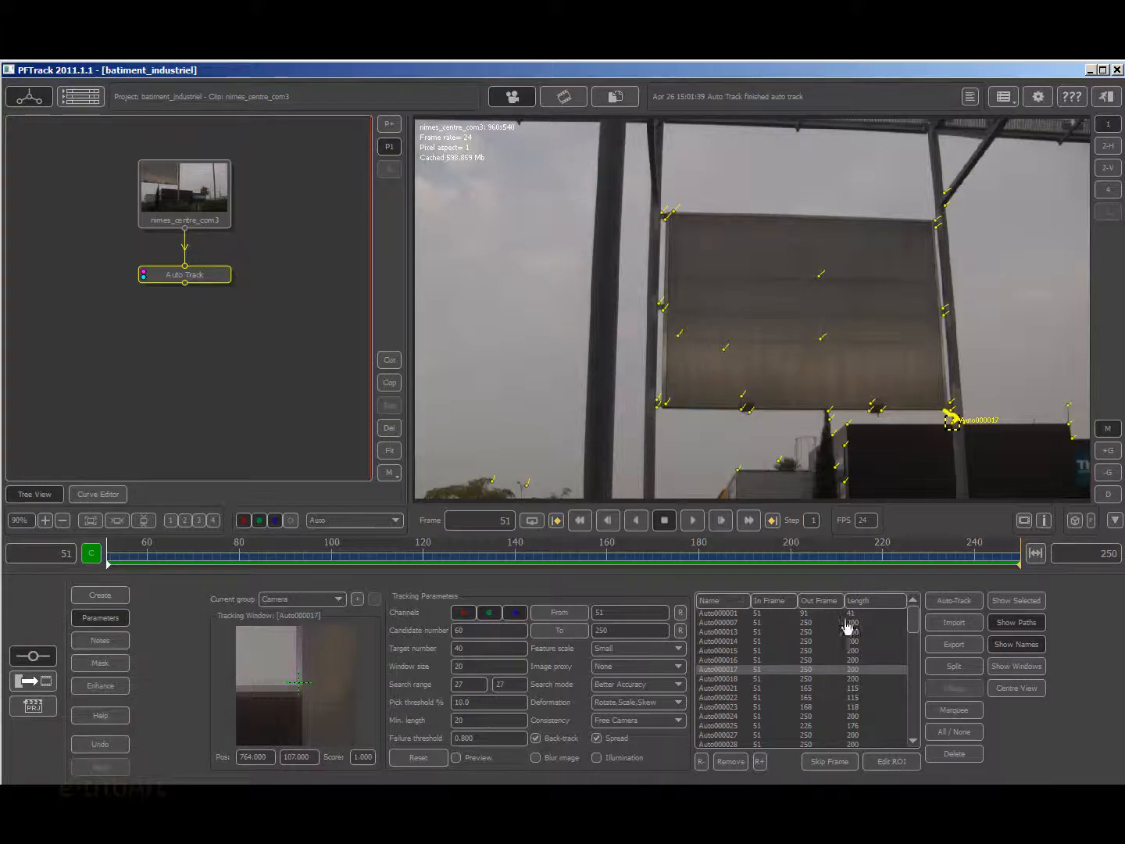
left_click(735, 623)
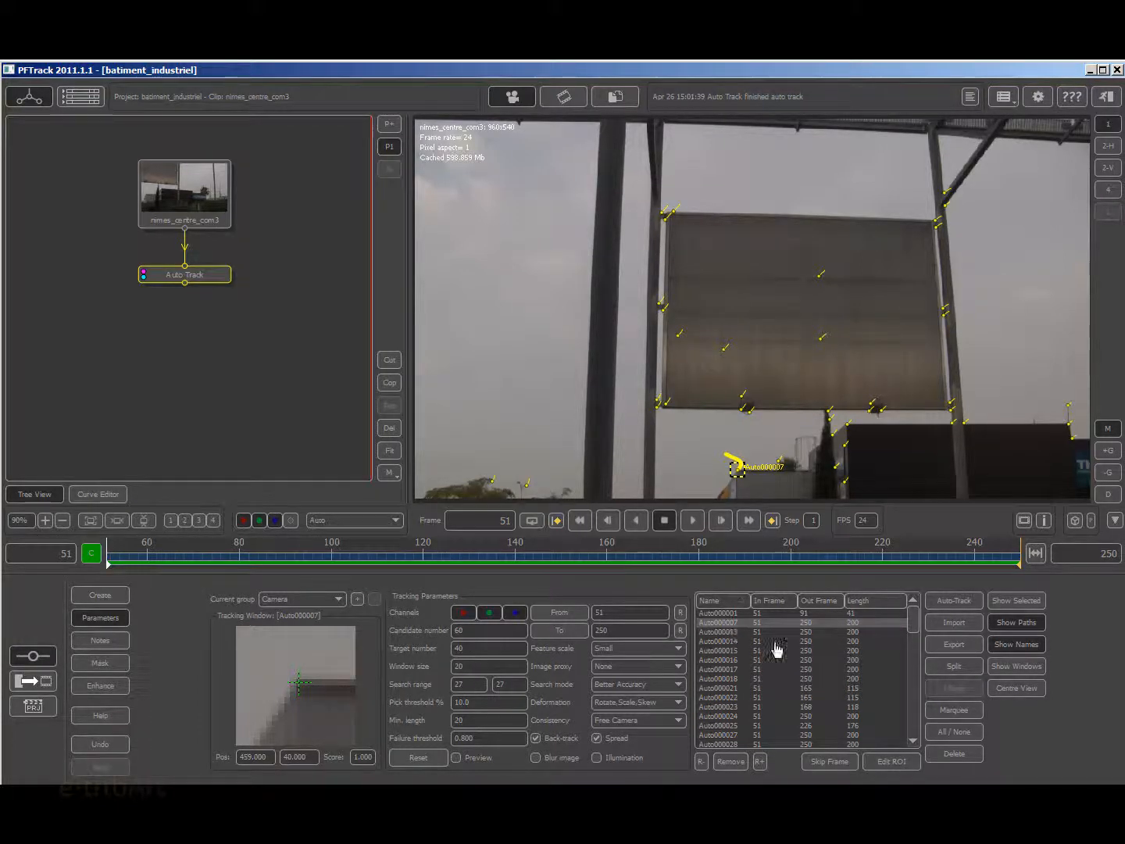
left_click(727, 678, "shift")
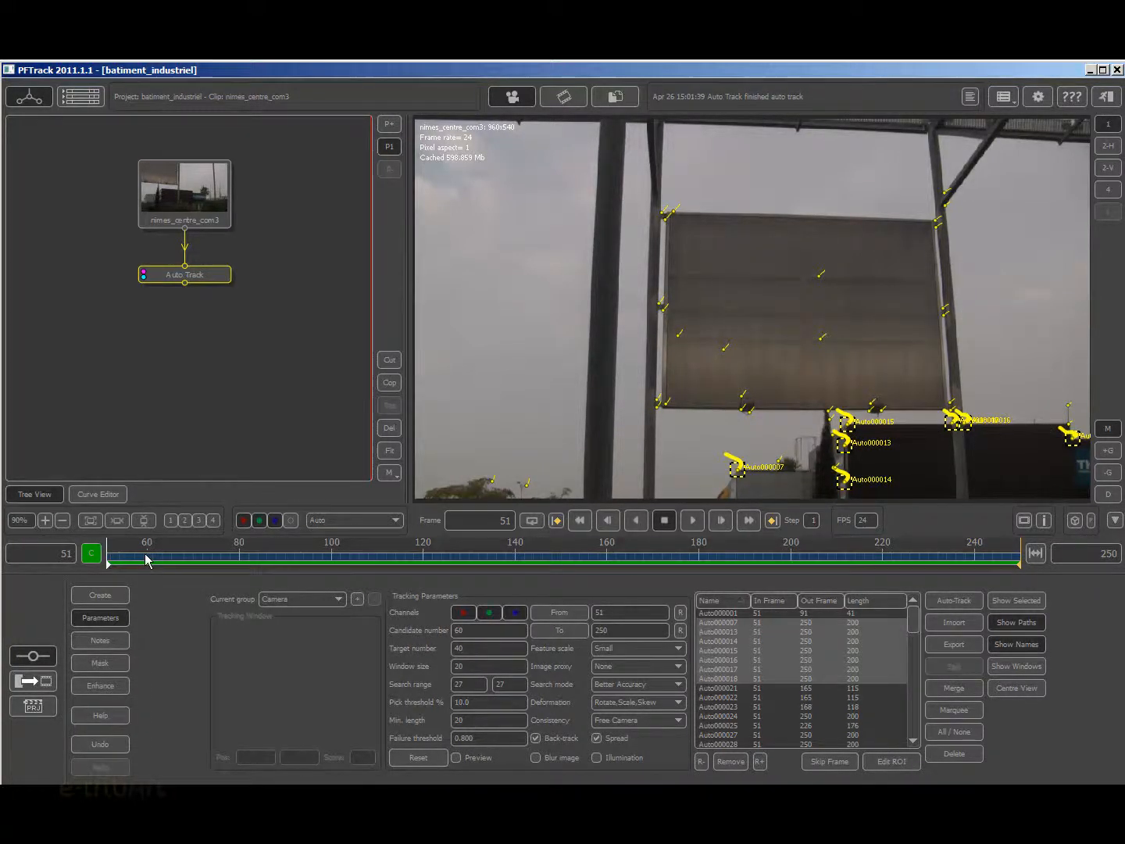
left_click_drag(172, 556, 110, 583)
scroll(919, 639, "down", 7)
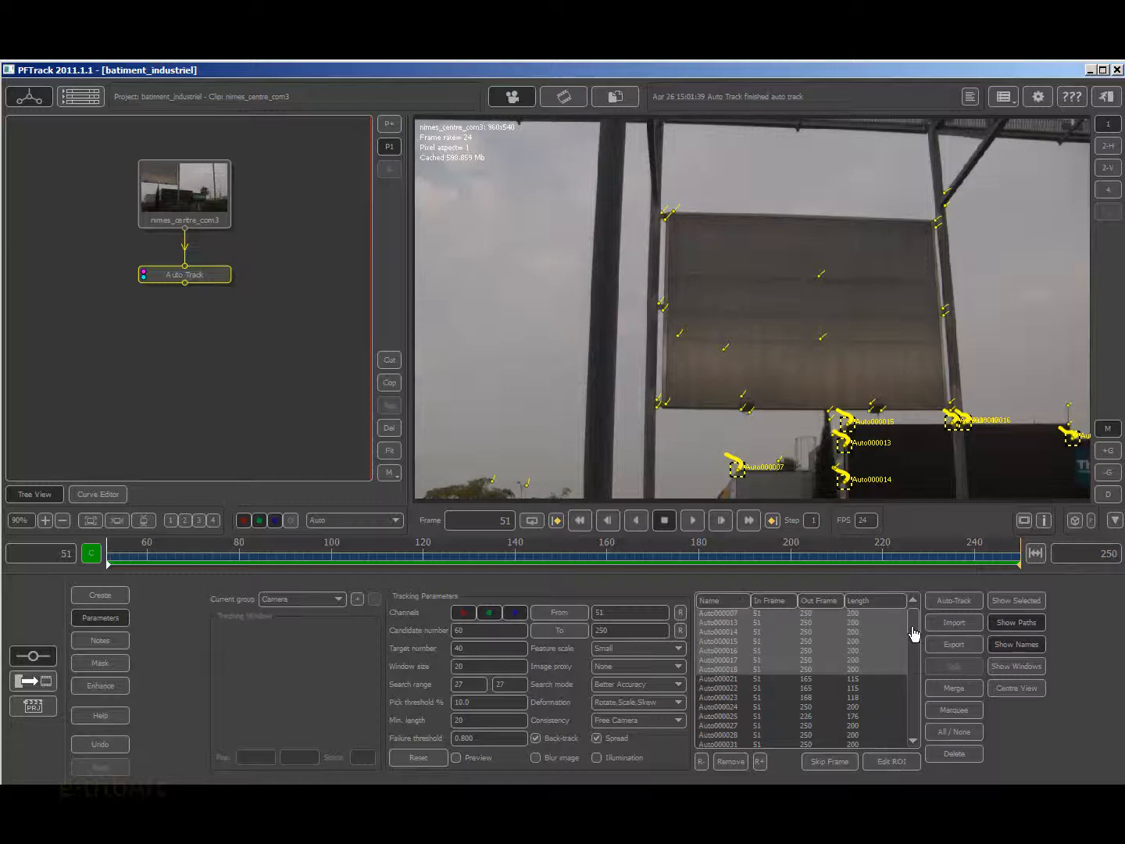
scroll(912, 660, "down", 4)
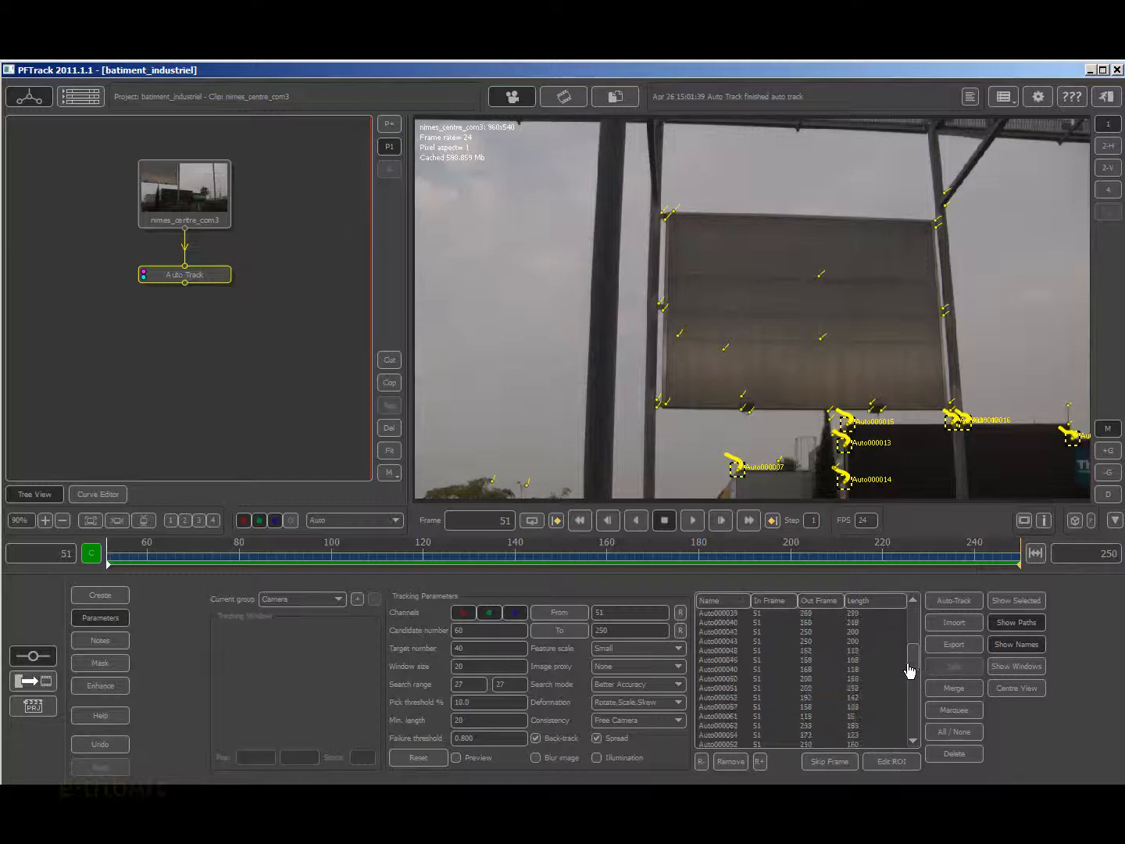
scroll(907, 684, "down", 1)
left_click_drag(919, 679, 914, 736)
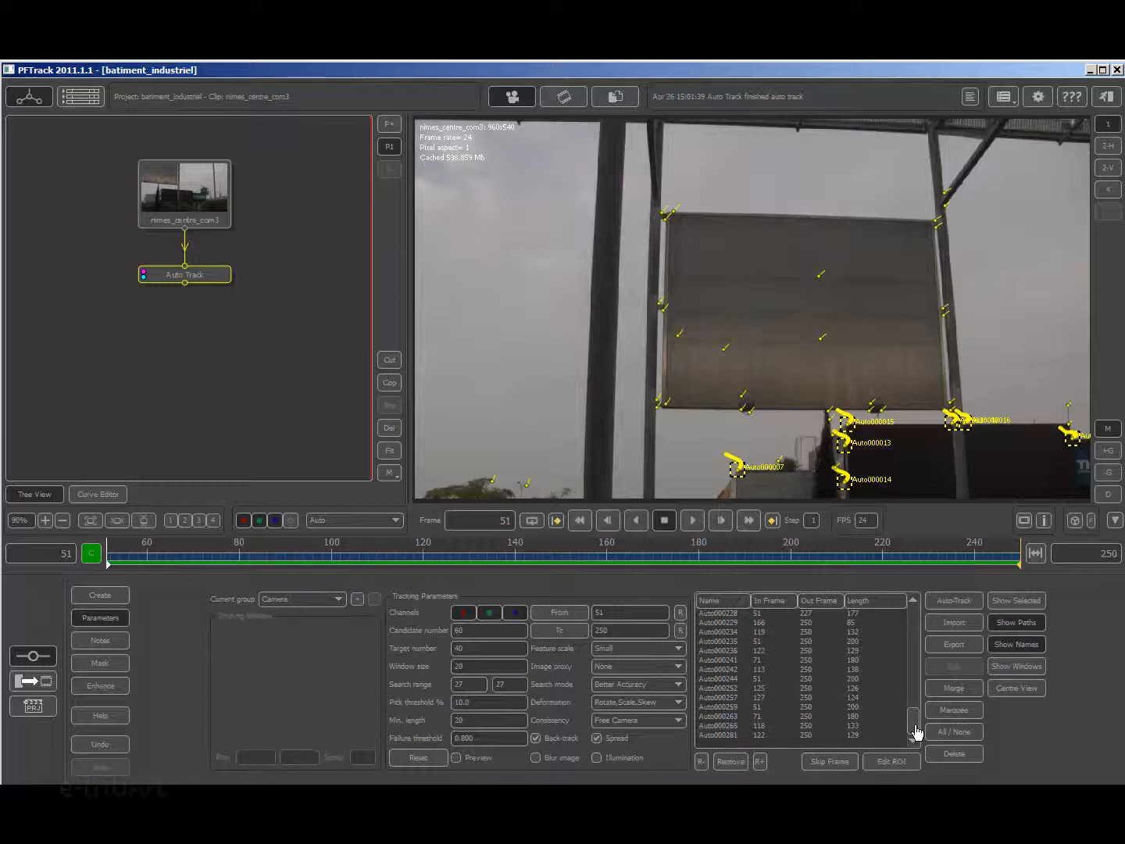
left_click_drag(917, 732, 932, 625)
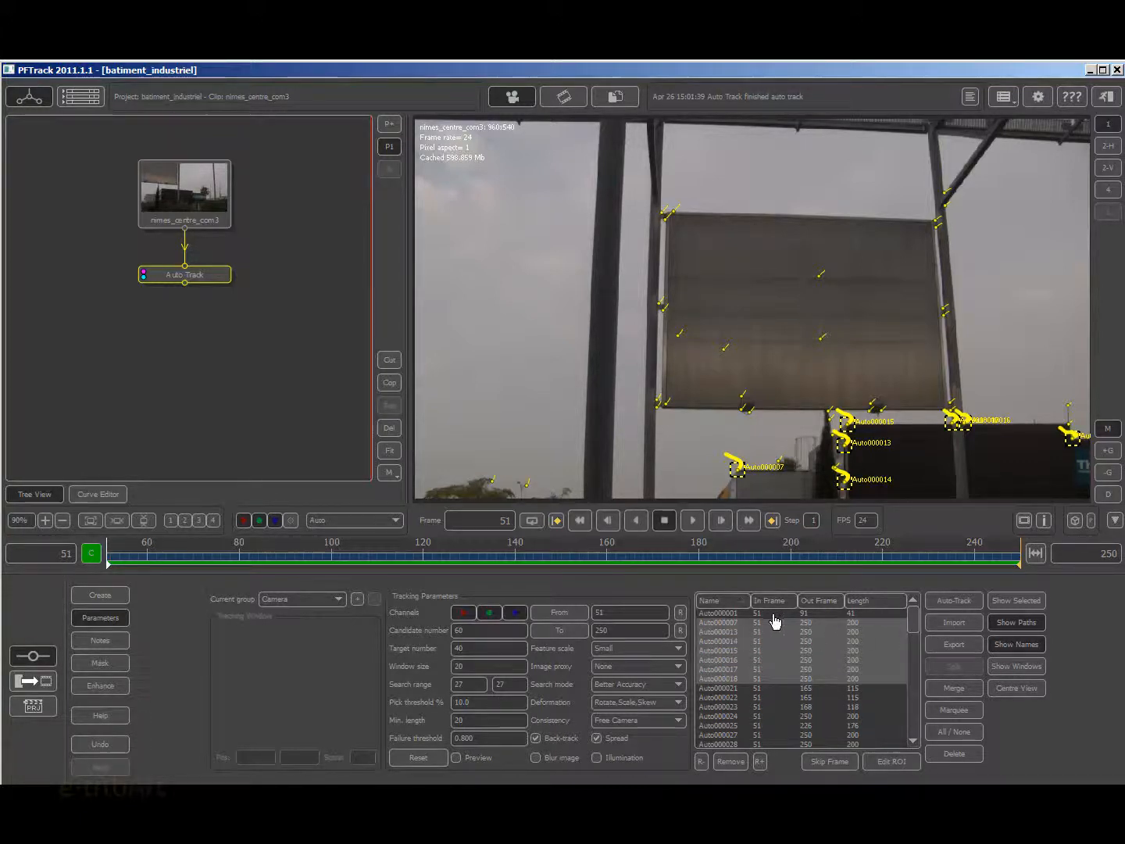
Select tracker Auto000001 and follow its motion from frame 51 to frame 76
left_click(714, 614)
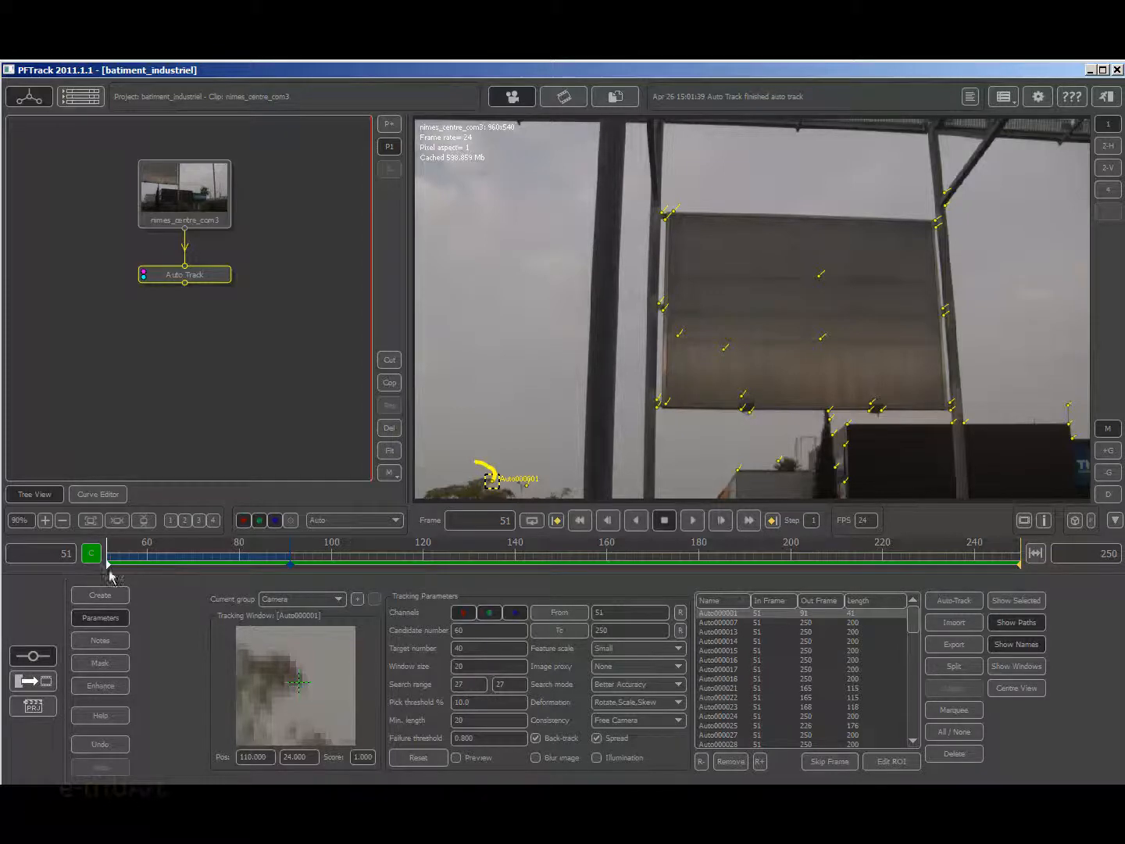
left_click_drag(110, 562, 156, 561)
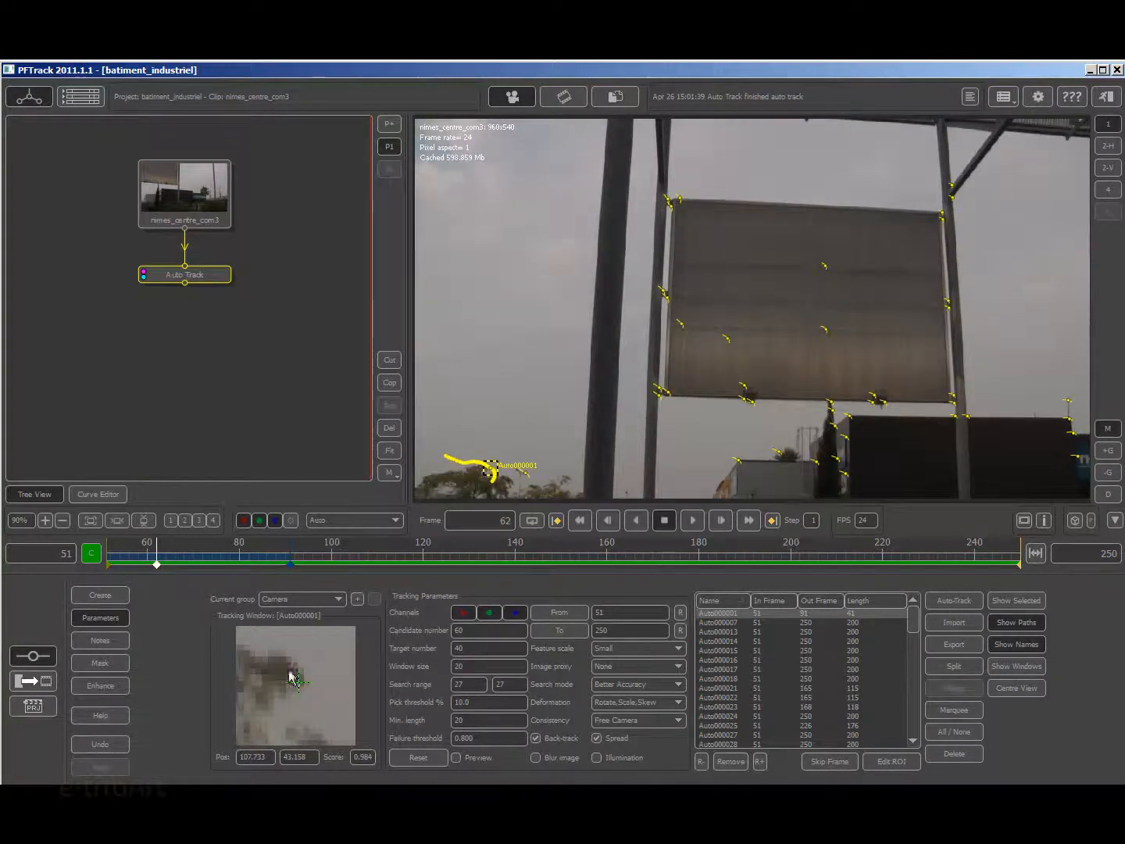
left_click_drag(158, 564, 221, 576)
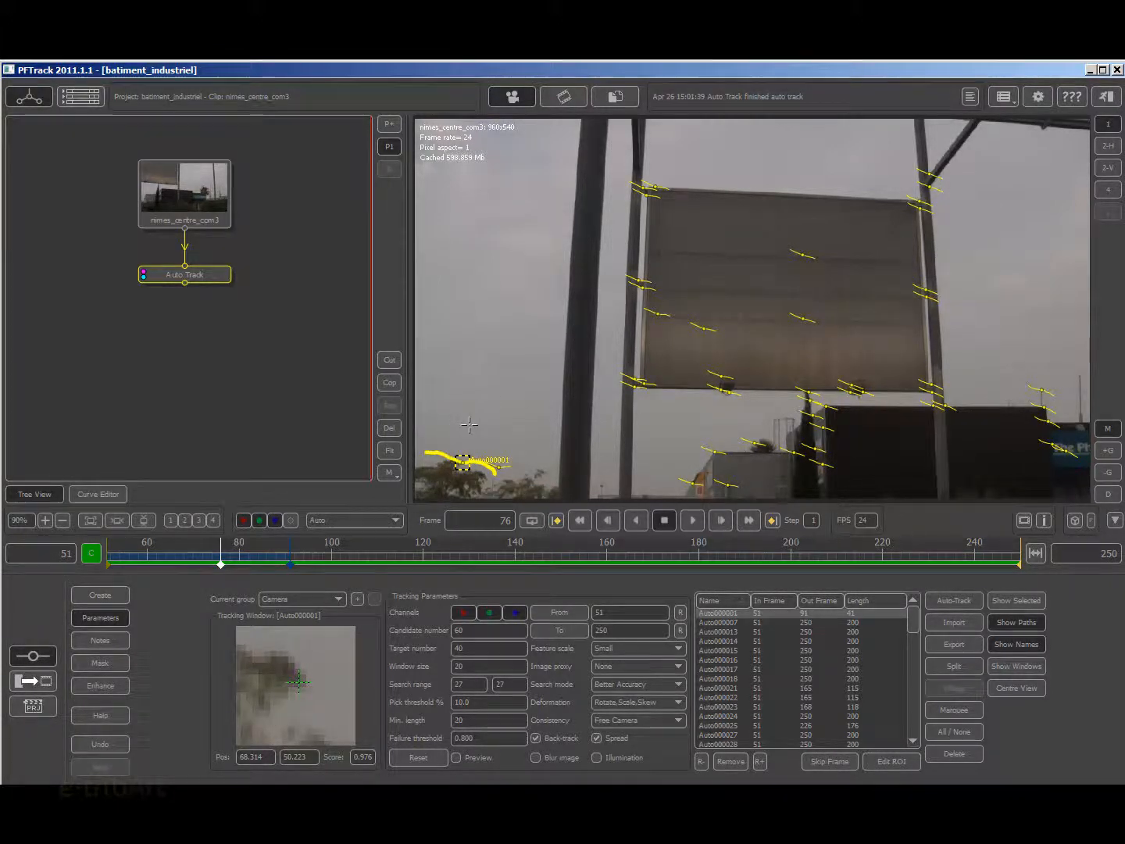
Examine up close the path and feature position of tracker Auto000001 on the treetop at frame 76
middle_click_drag(468, 424, 478, 416)
scroll(472, 420, "down", 4)
scroll(447, 426, "up", 10)
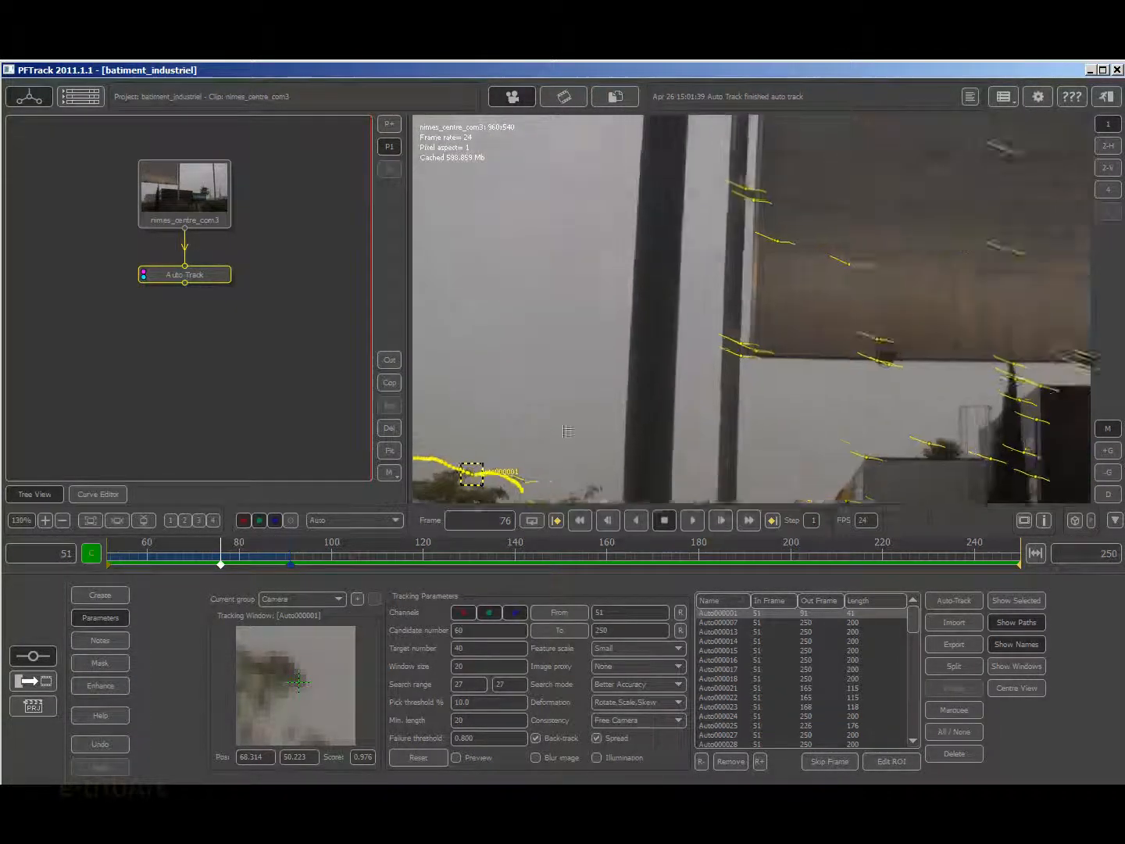
scroll(833, 445, "down", 5)
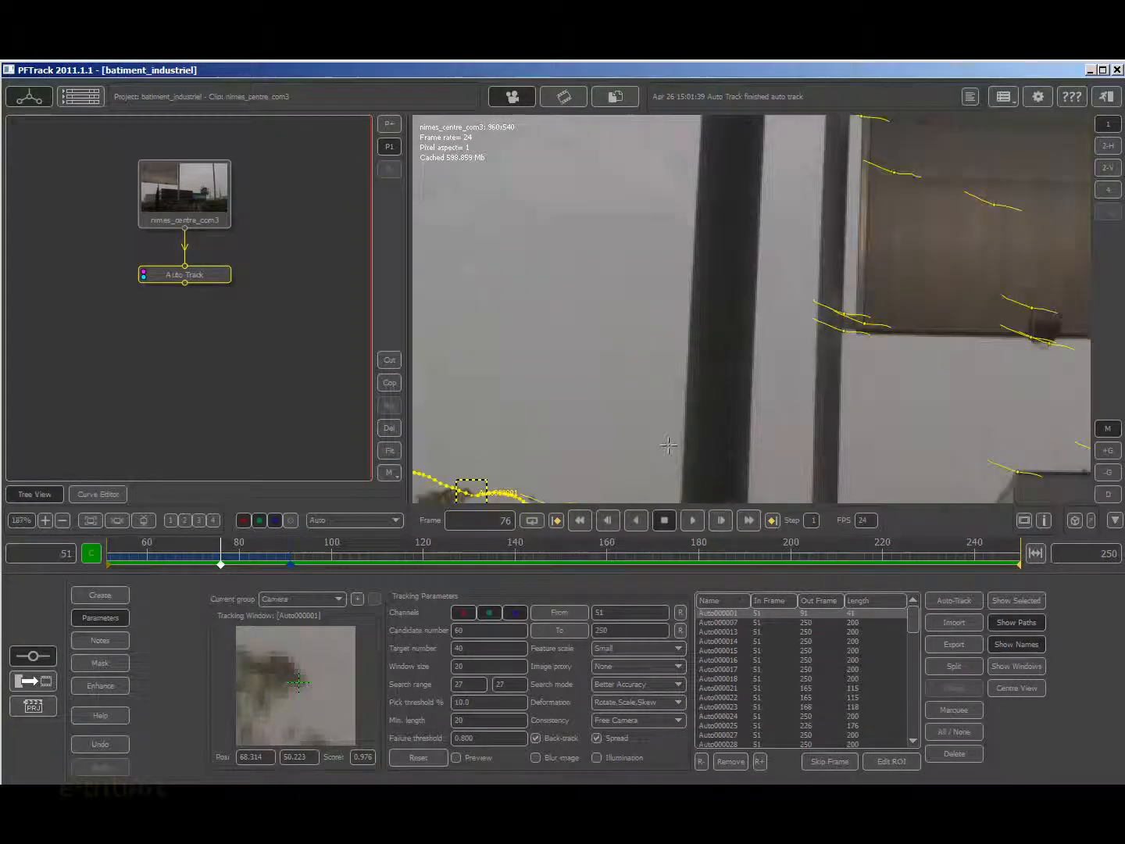
scroll(828, 445, "up", 4)
scroll(826, 445, "down", 3)
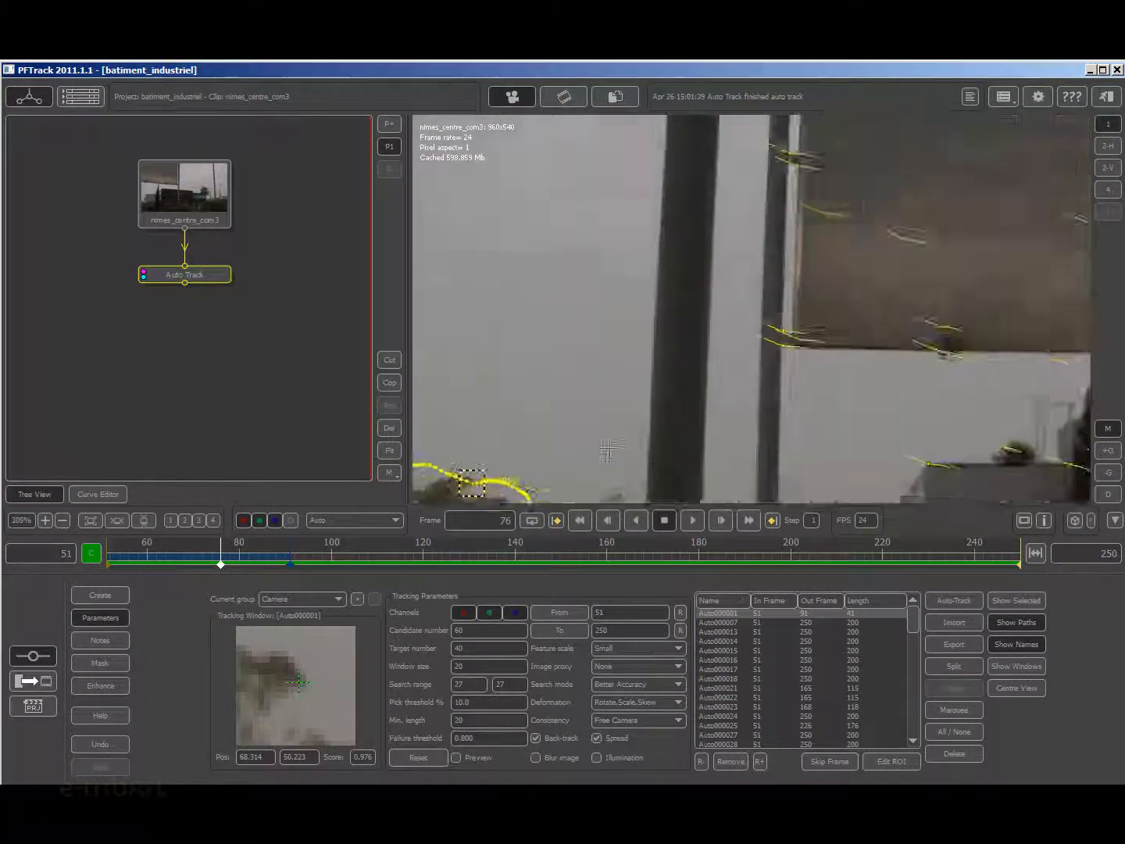
scroll(759, 447, "up", 6)
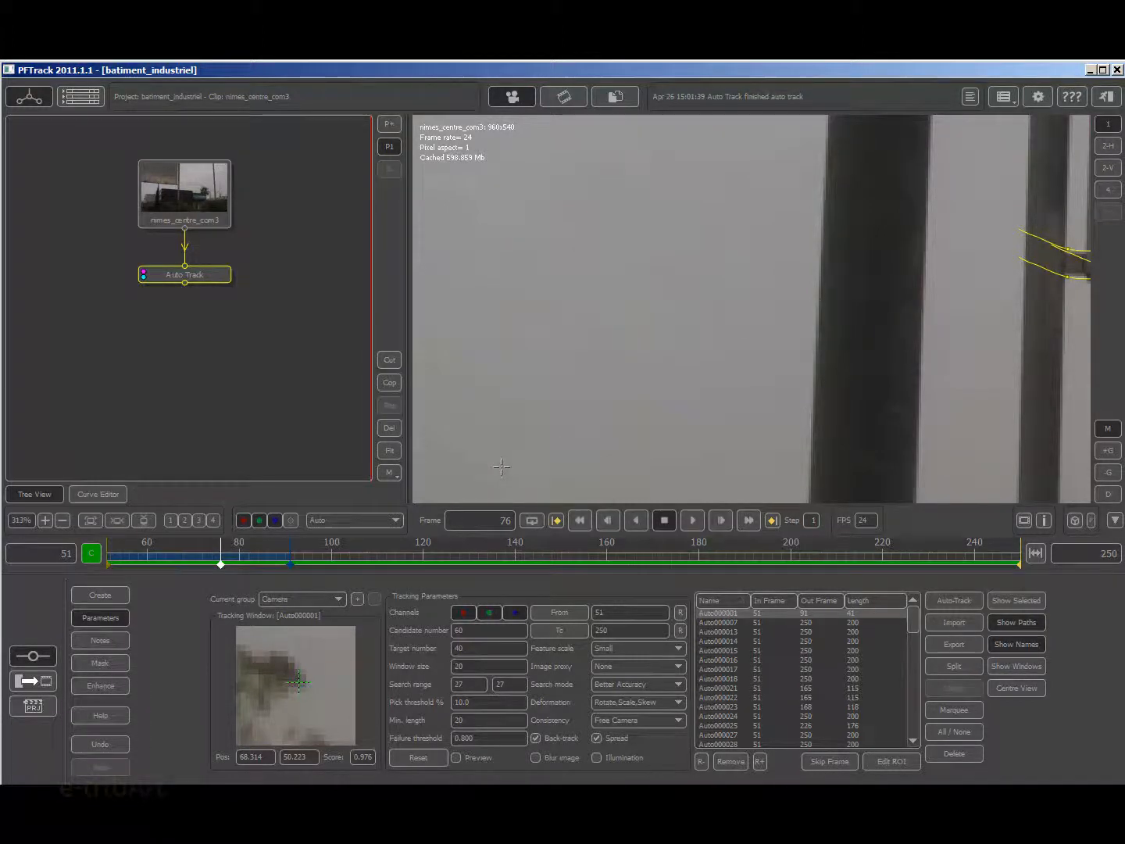
middle_click_drag(501, 467, 572, 328)
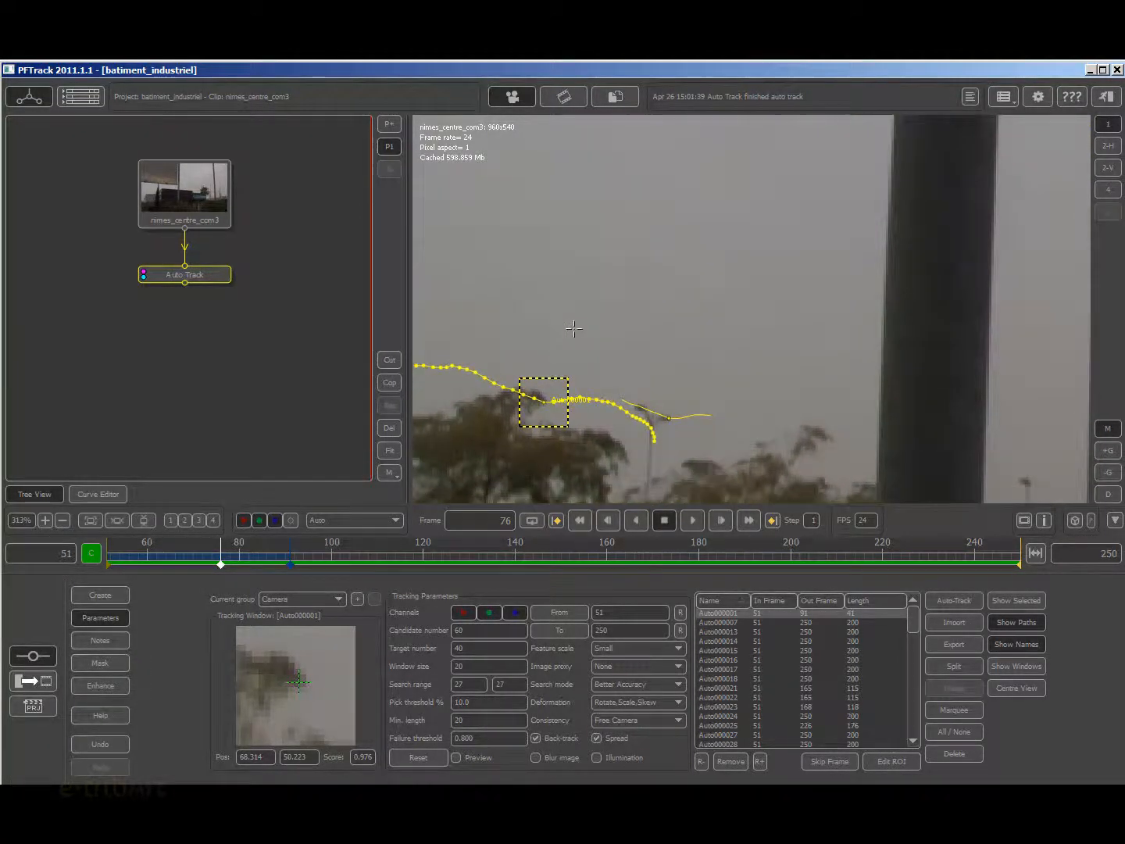
scroll(543, 401, "up", 4)
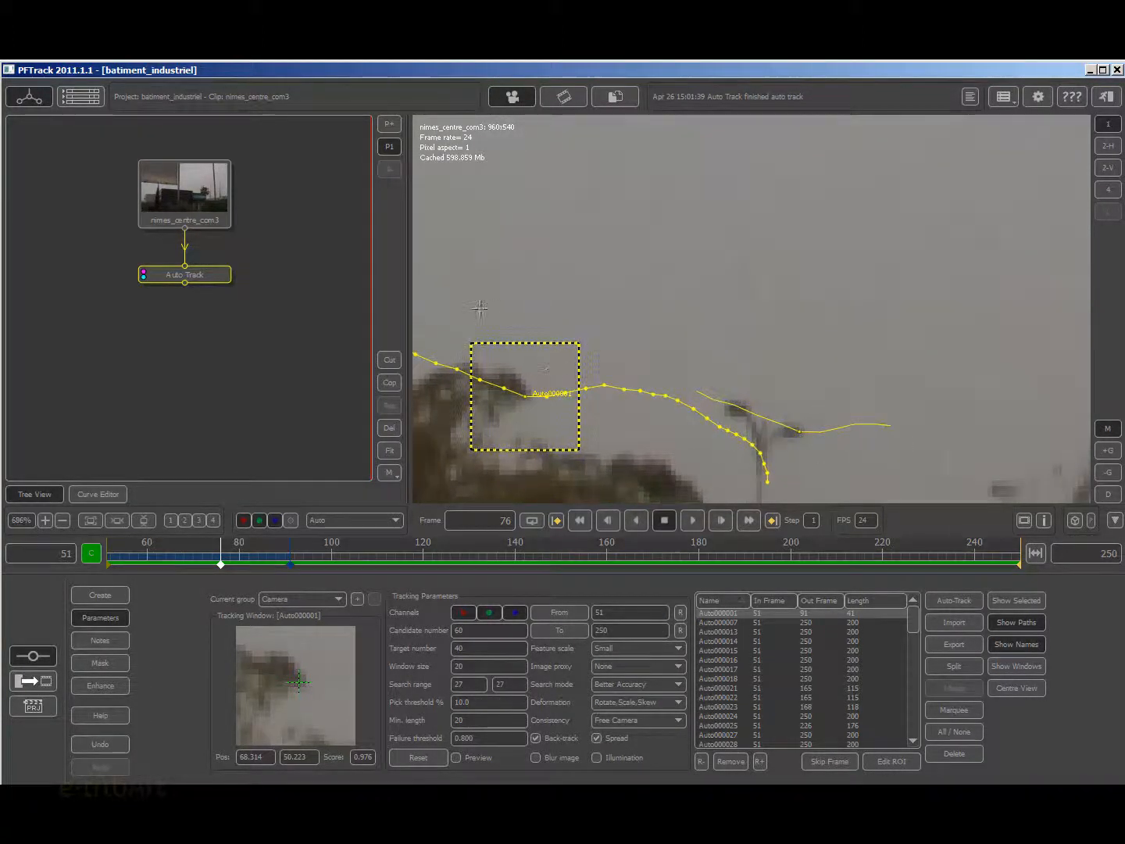
scroll(507, 329, "up", 1)
middle_click_drag(539, 311, 586, 299)
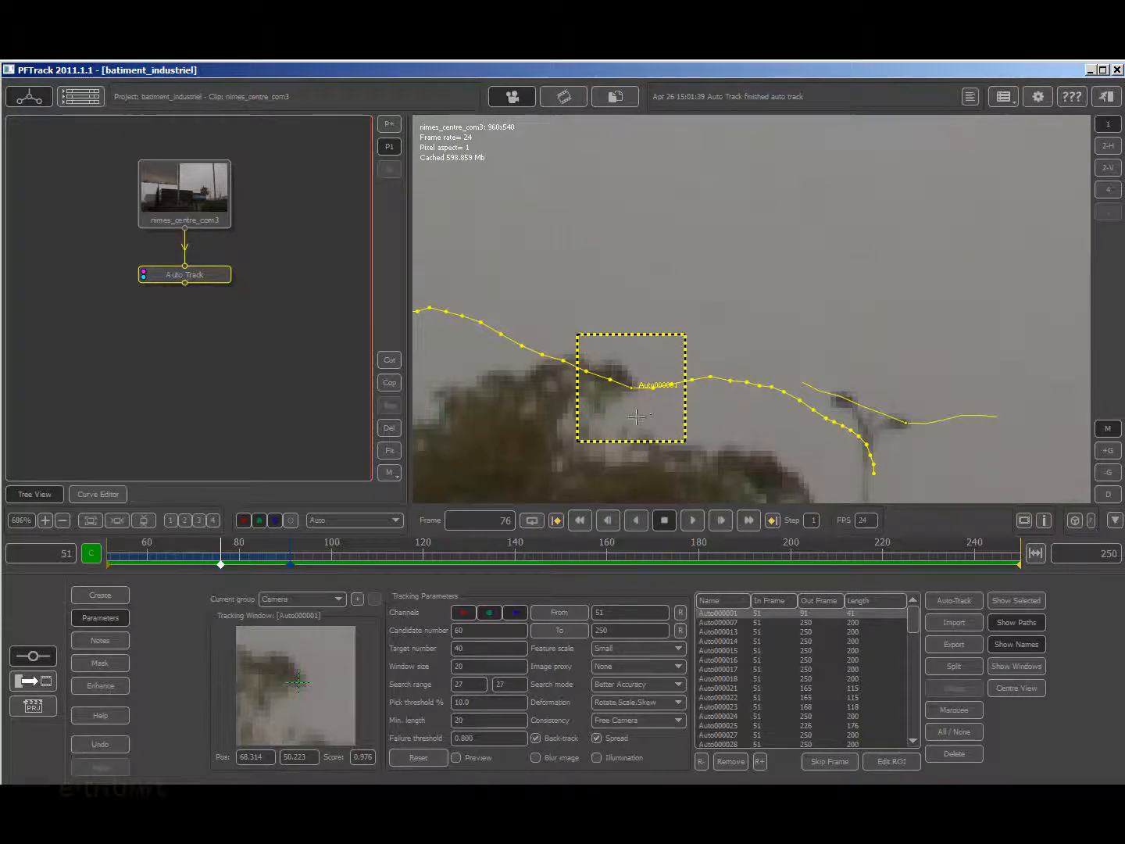
Go back to frame 68 and shift tracker Auto000001 slightly on the edge of the foliage
mouse_move(222, 567)
left_mouse_down()
mouse_move(238, 566)
mouse_move(184, 568)
left_mouse_up()
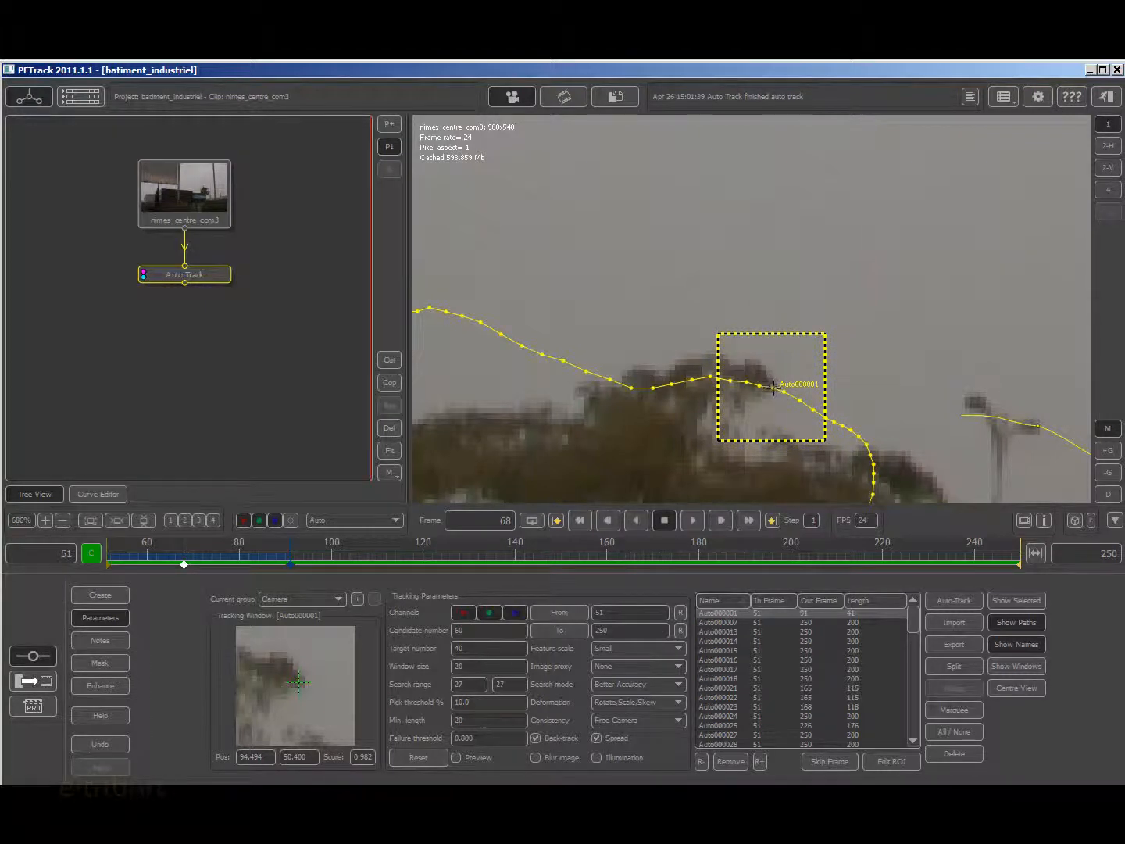
left_click_drag(772, 386, 775, 390)
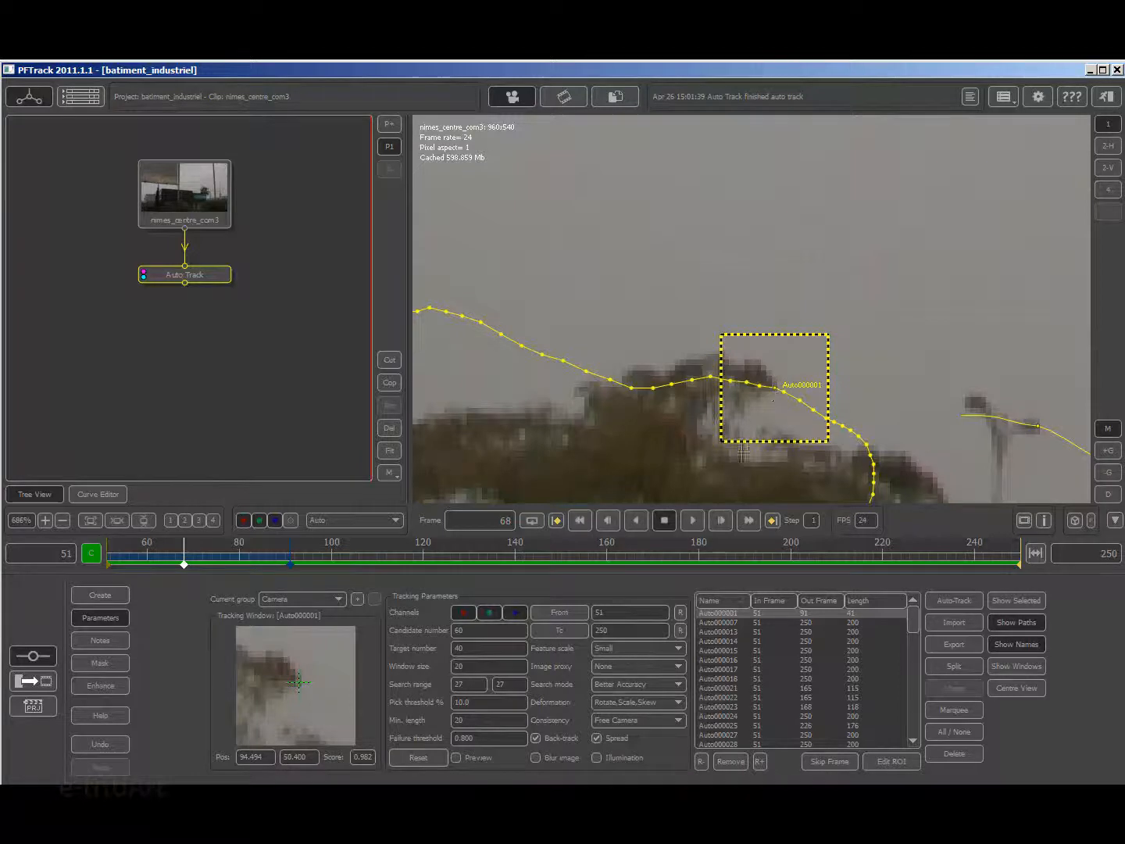